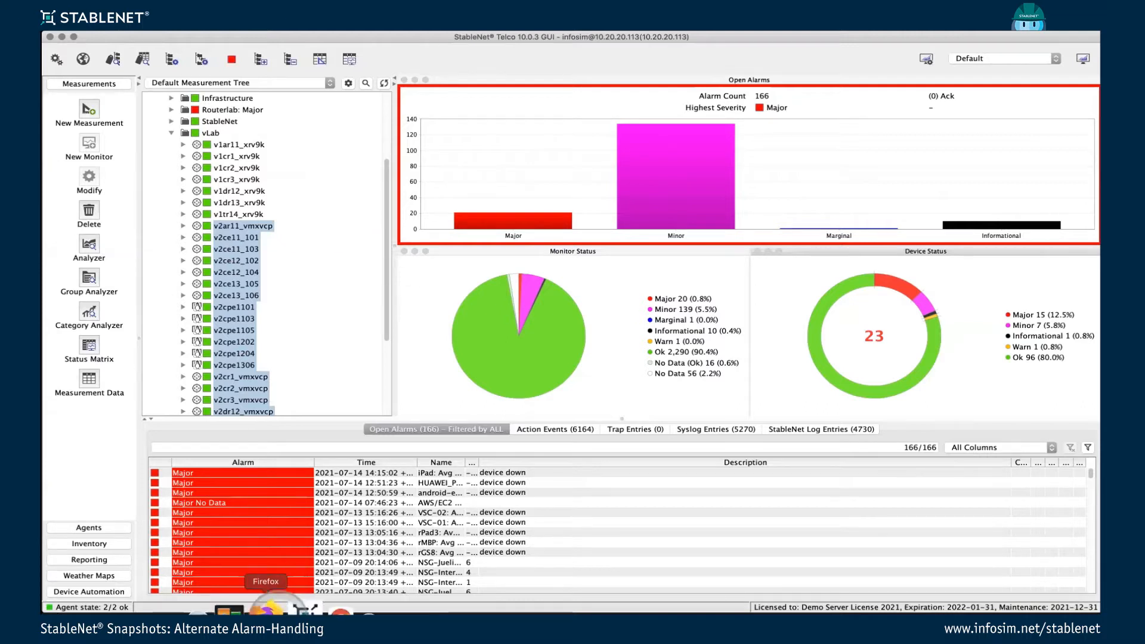
# View the Open Alarms Dashboard in Firefox, and return to the StableNet client to review the selected v2 devices under vLab.
pyautogui.click(269, 608)
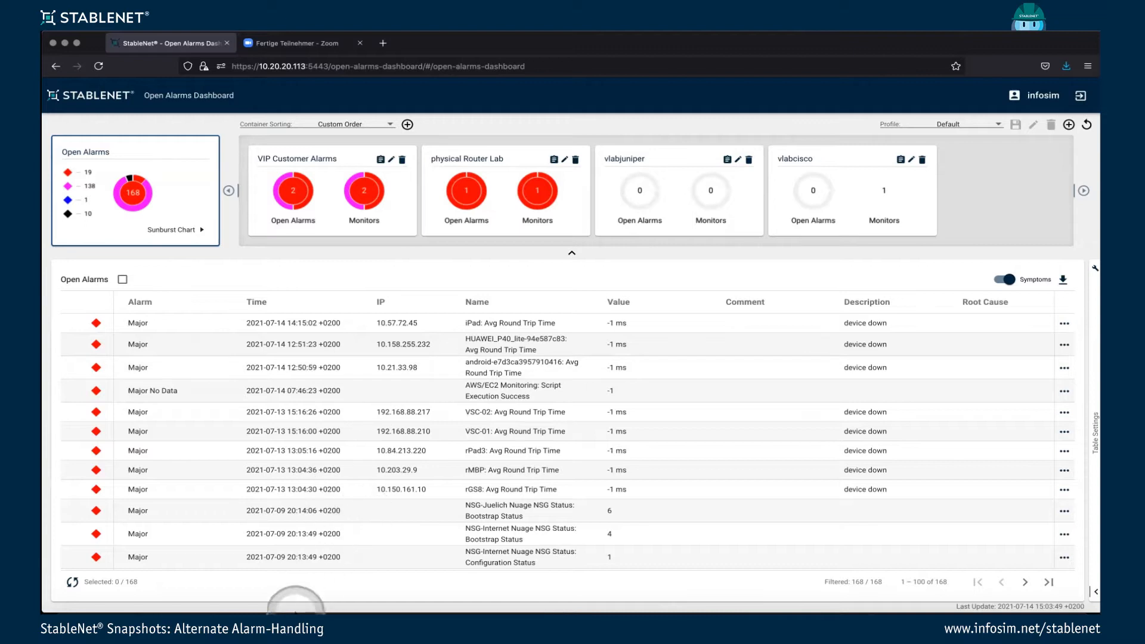
pyautogui.click(294, 610)
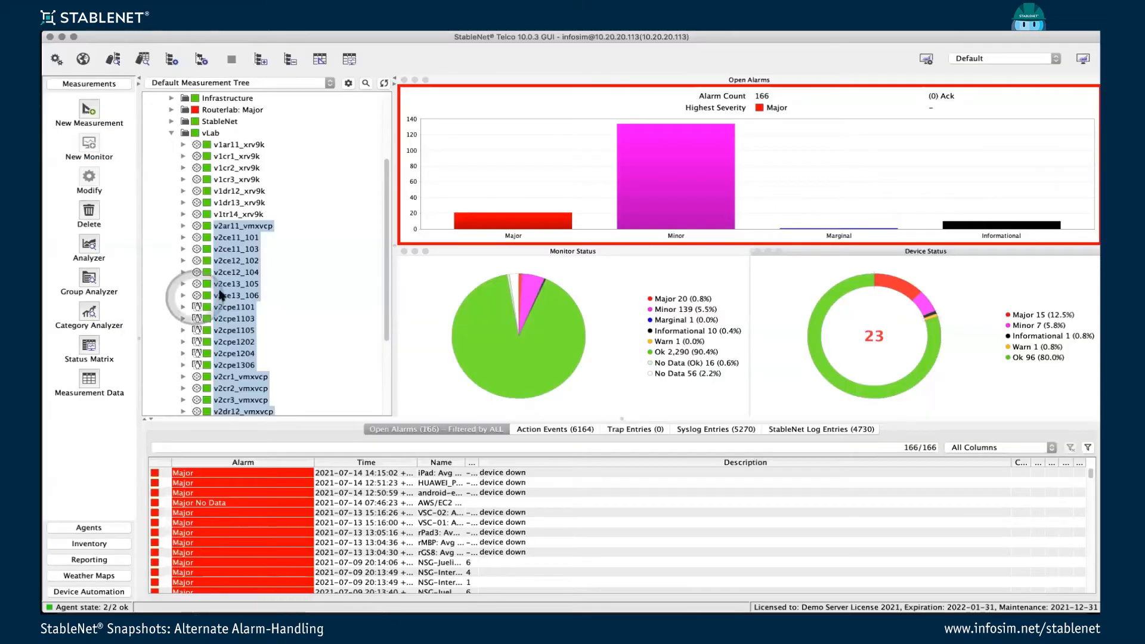
pyautogui.scroll(-3, 227, 294)
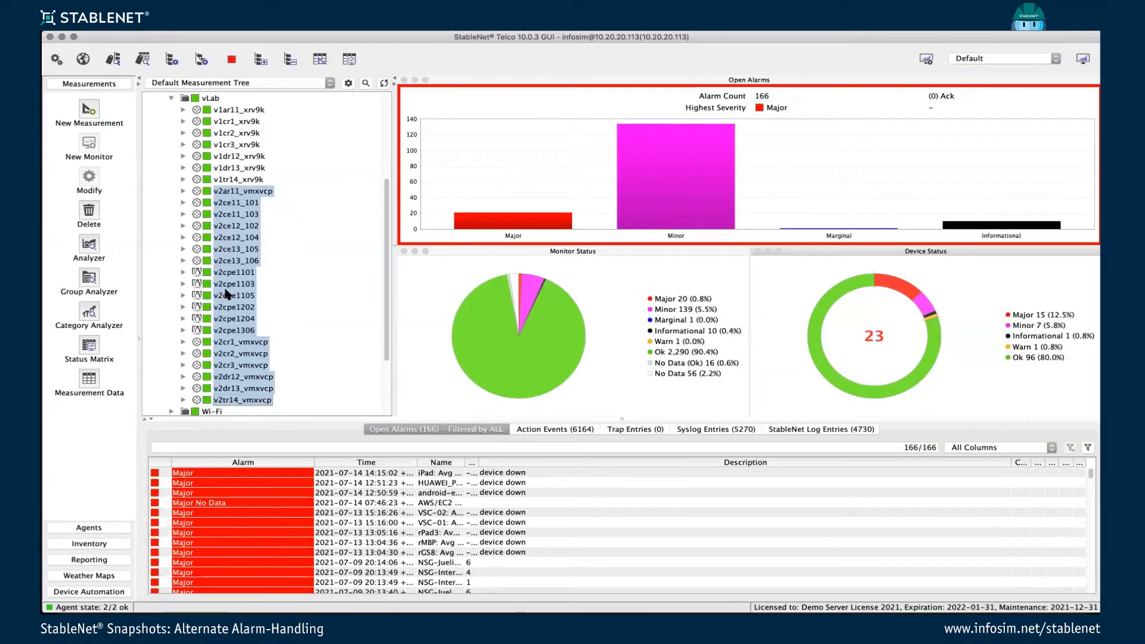
pyautogui.rightClick(227, 287)
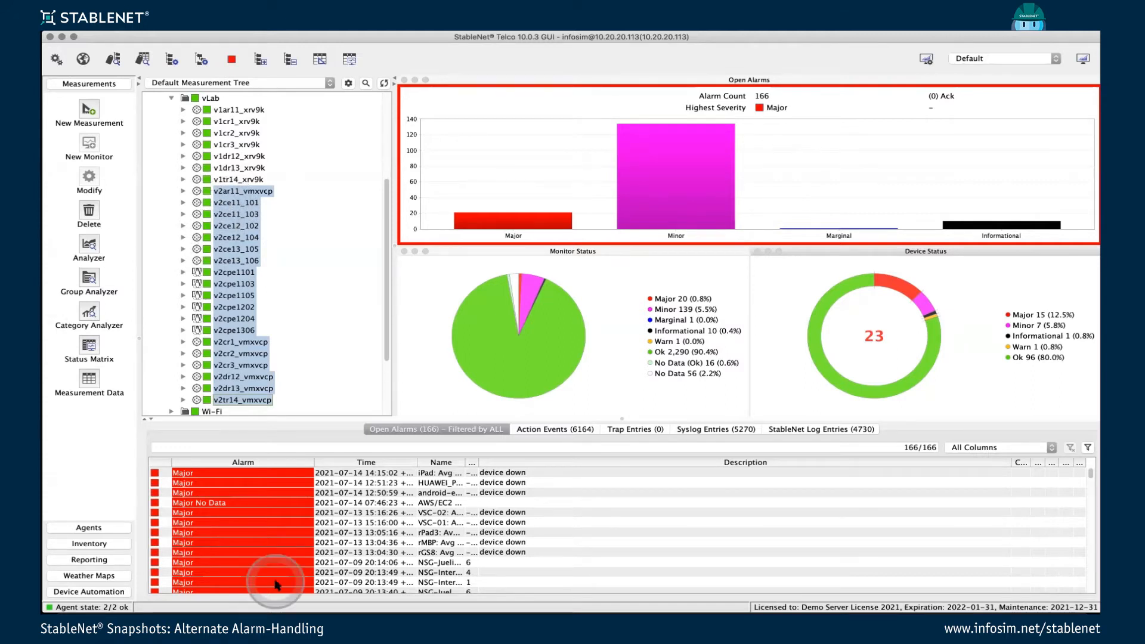
# Open the vLab – Traffic Generation weather map and inspect the v2cr2_vmxvcp router and its link to v2cr1_vmxvcp.
pyautogui.click(87, 576)
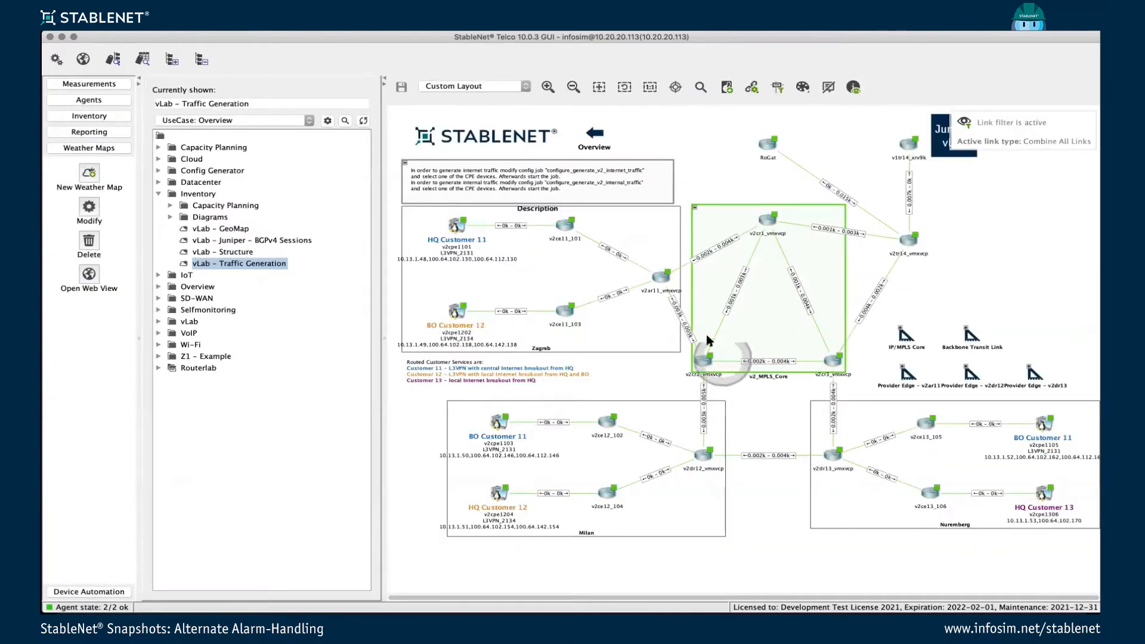
pyautogui.moveTo(707, 354)
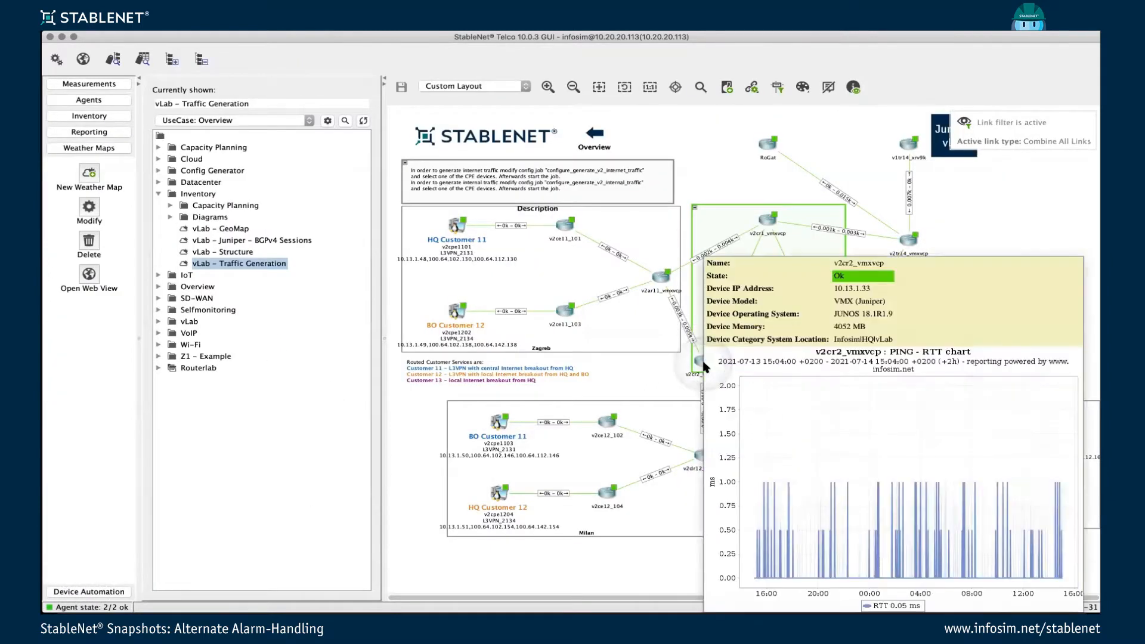
pyautogui.moveTo(722, 325)
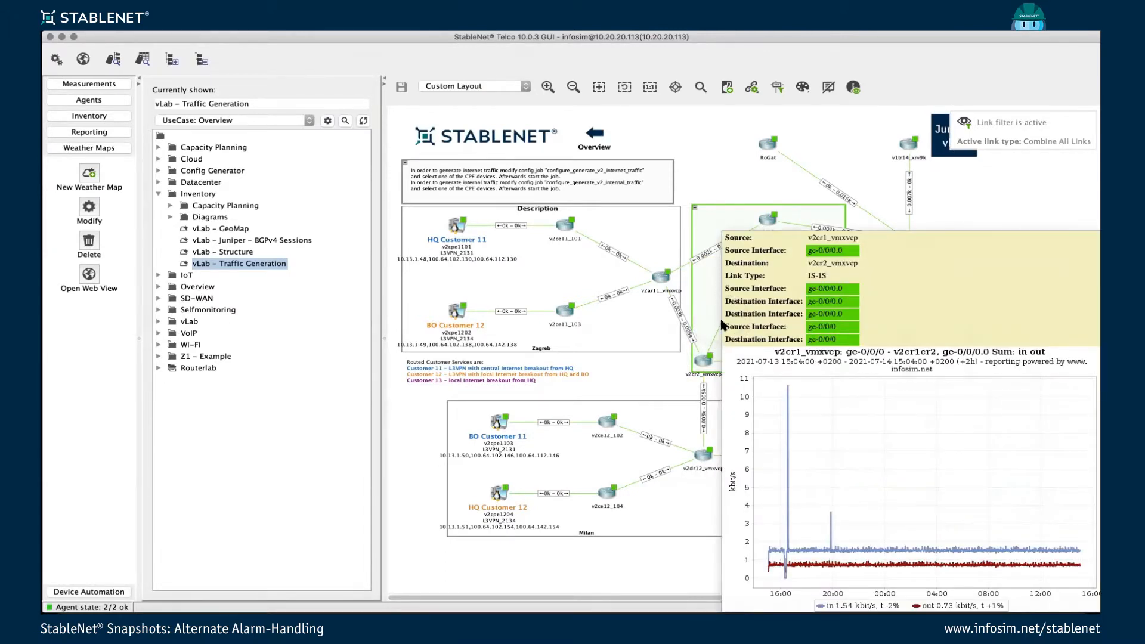
pyautogui.click(700, 370)
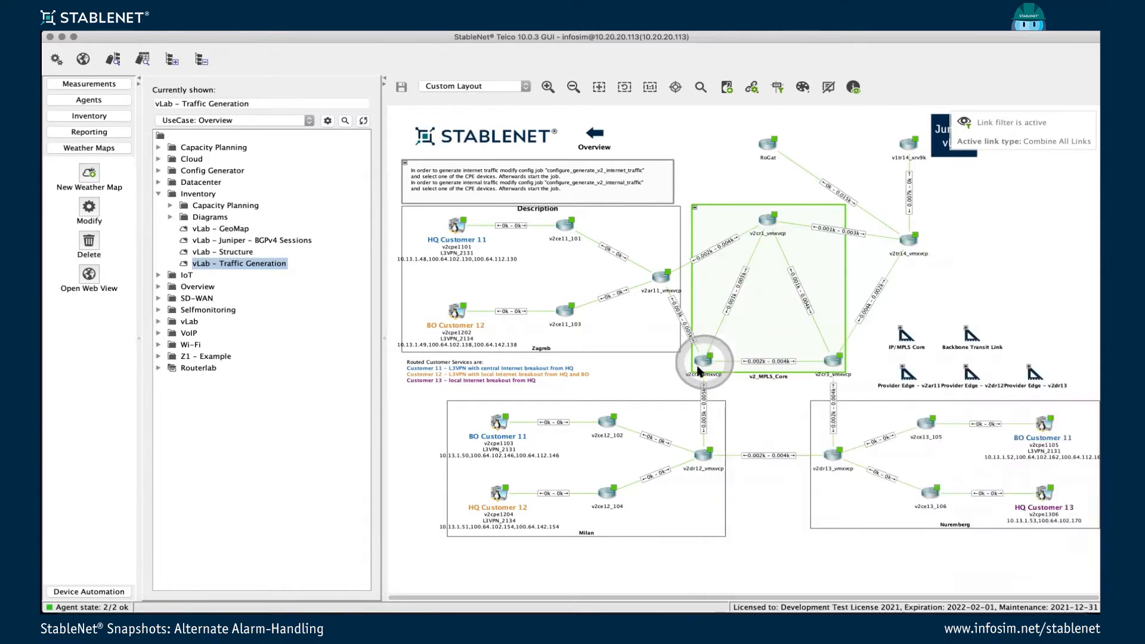
pyautogui.click(827, 88)
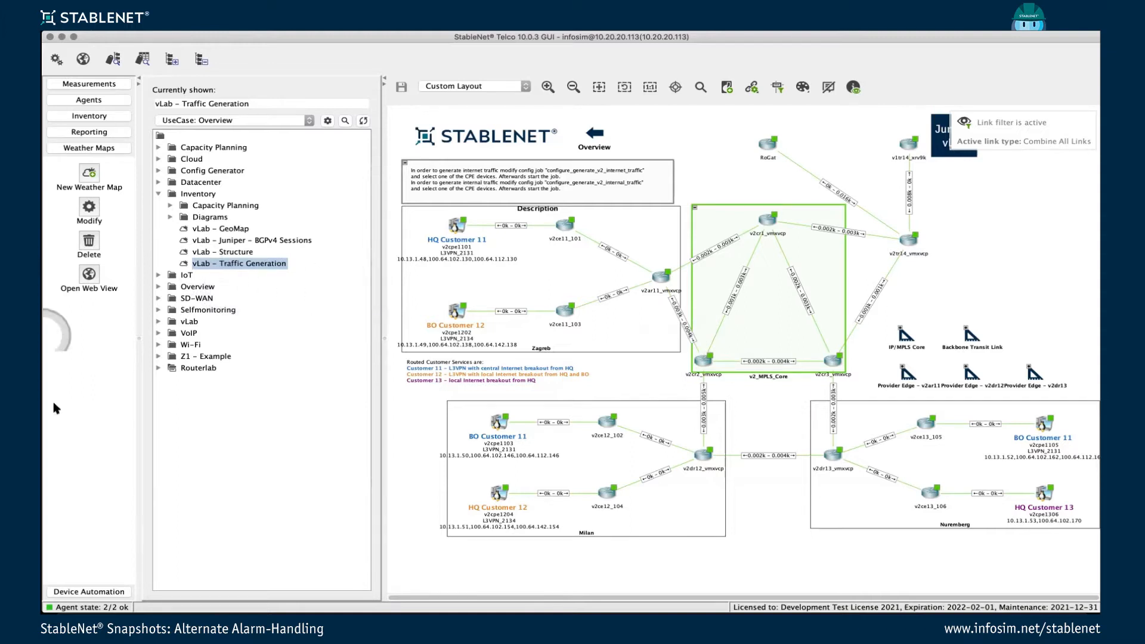
# Start the configure_fault_scenario_vLab configuration job in Device Automation.
pyautogui.click(89, 592)
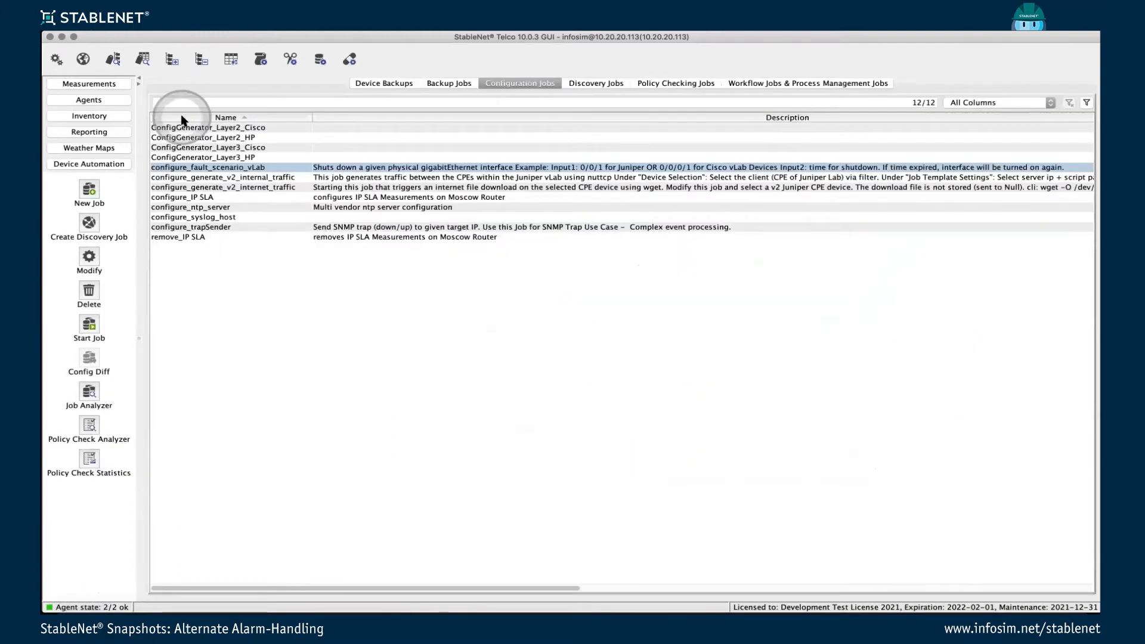
pyautogui.rightClick(251, 169)
pyautogui.click(320, 327)
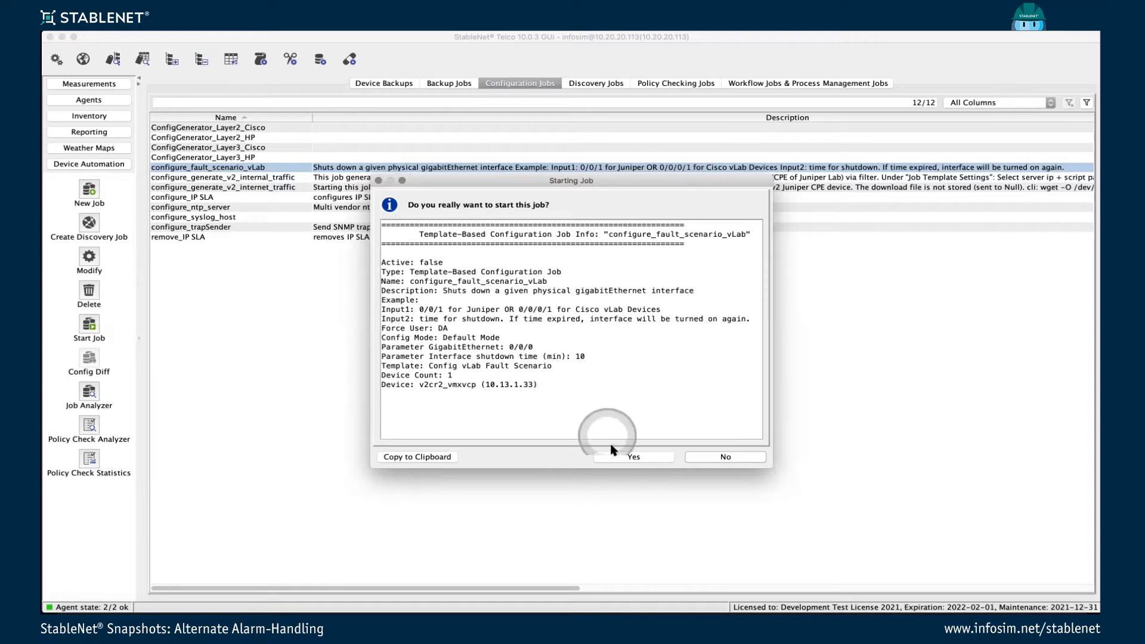
pyautogui.click(625, 457)
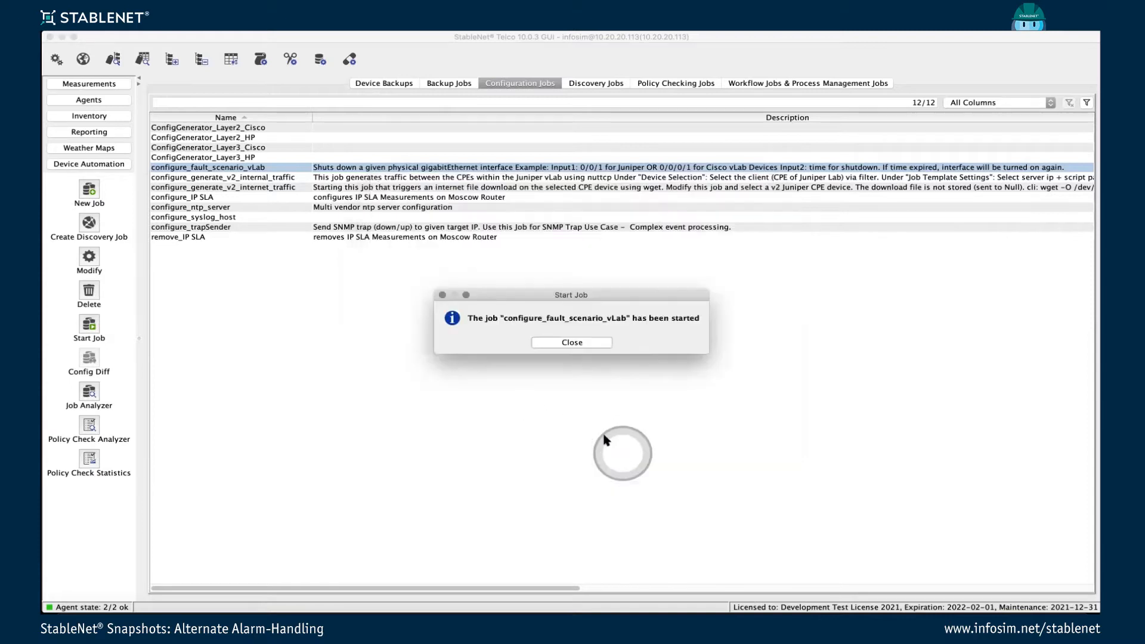
pyautogui.click(572, 342)
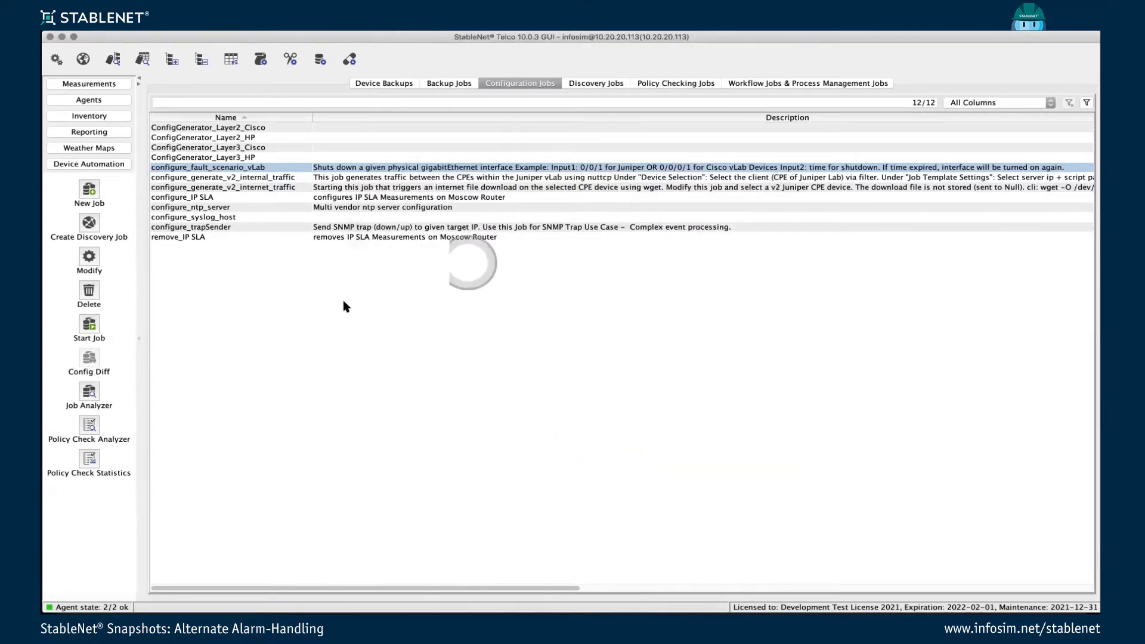
# Switch to the Open Alarms Dashboard in Firefox and begin a new profile named Test with Administrators as the operation user group.
pyautogui.click(271, 609)
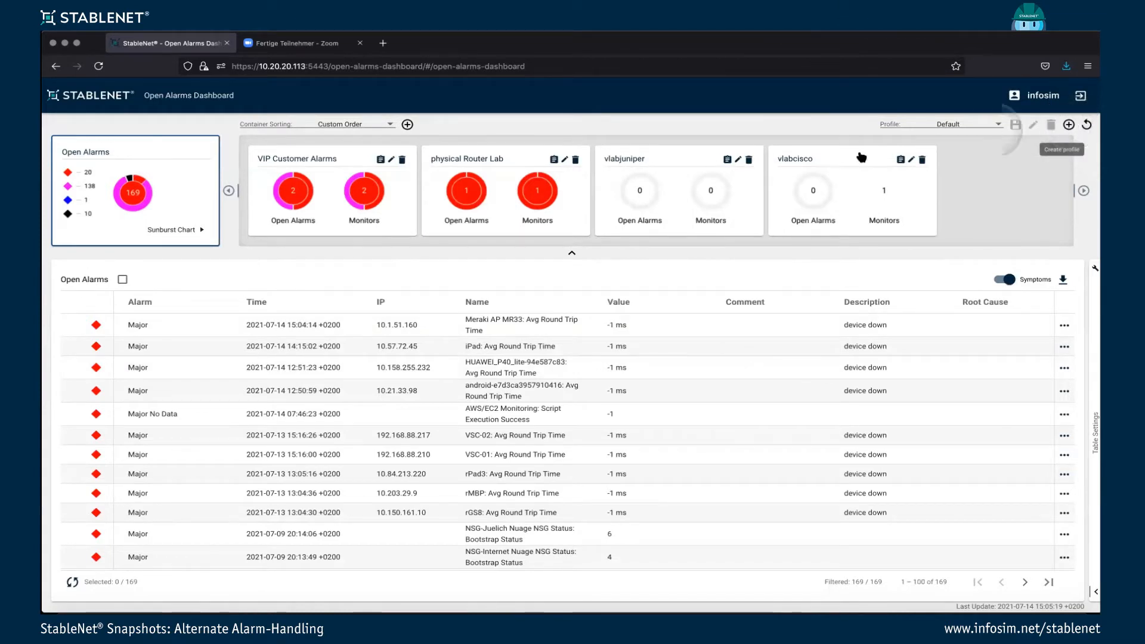
pyautogui.click(1068, 124)
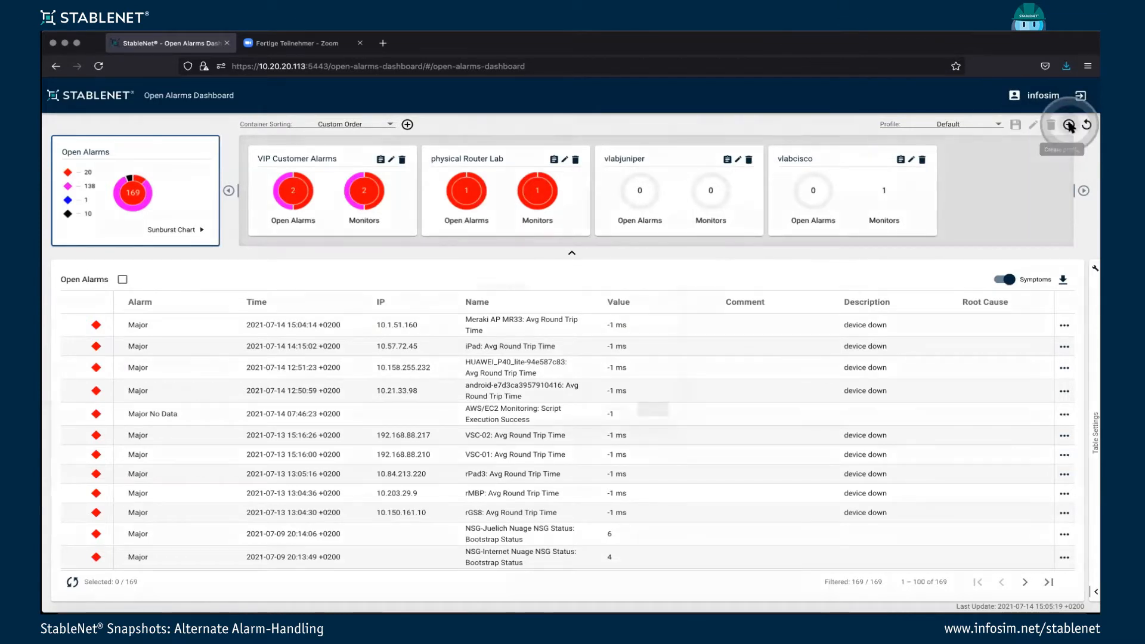
pyautogui.click(673, 290)
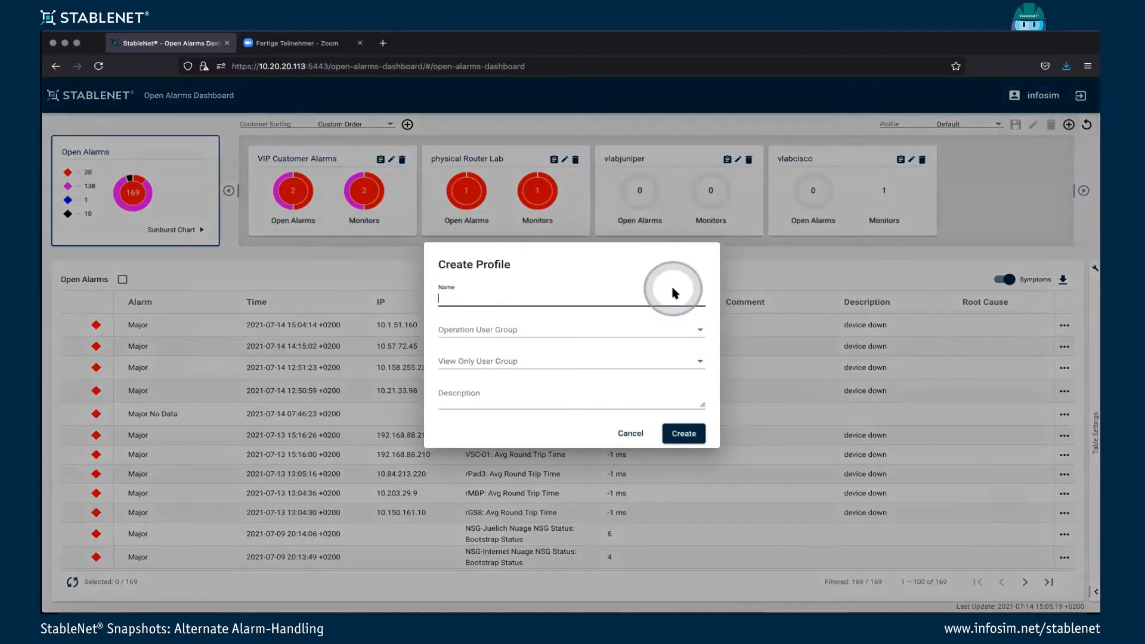
pyautogui.click(673, 290)
pyautogui.write('Test')
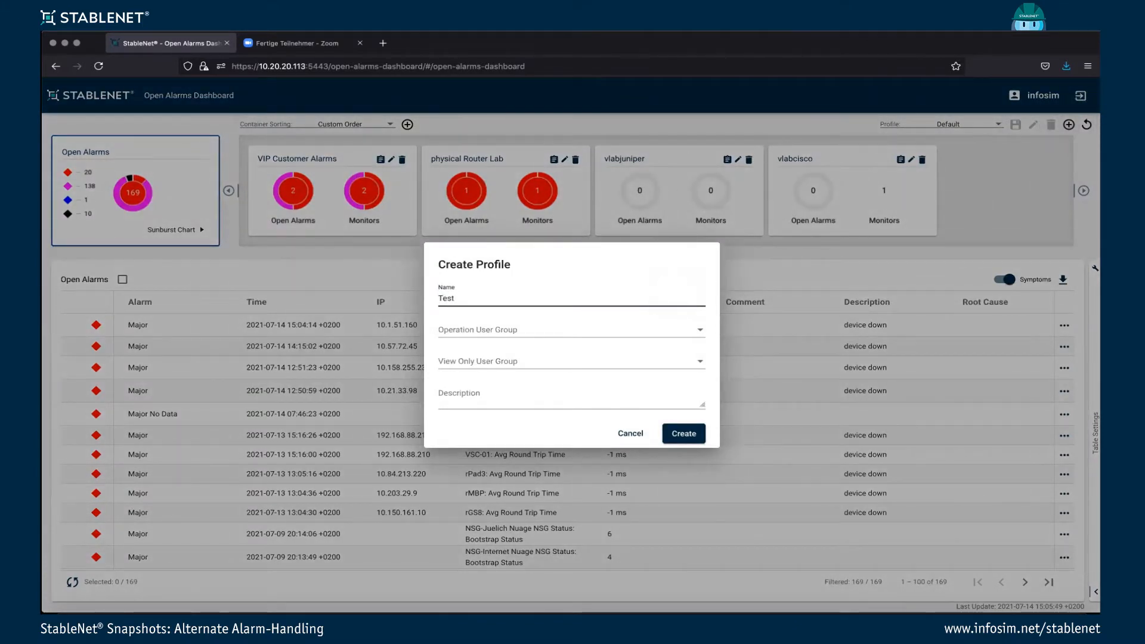
pyautogui.click(697, 331)
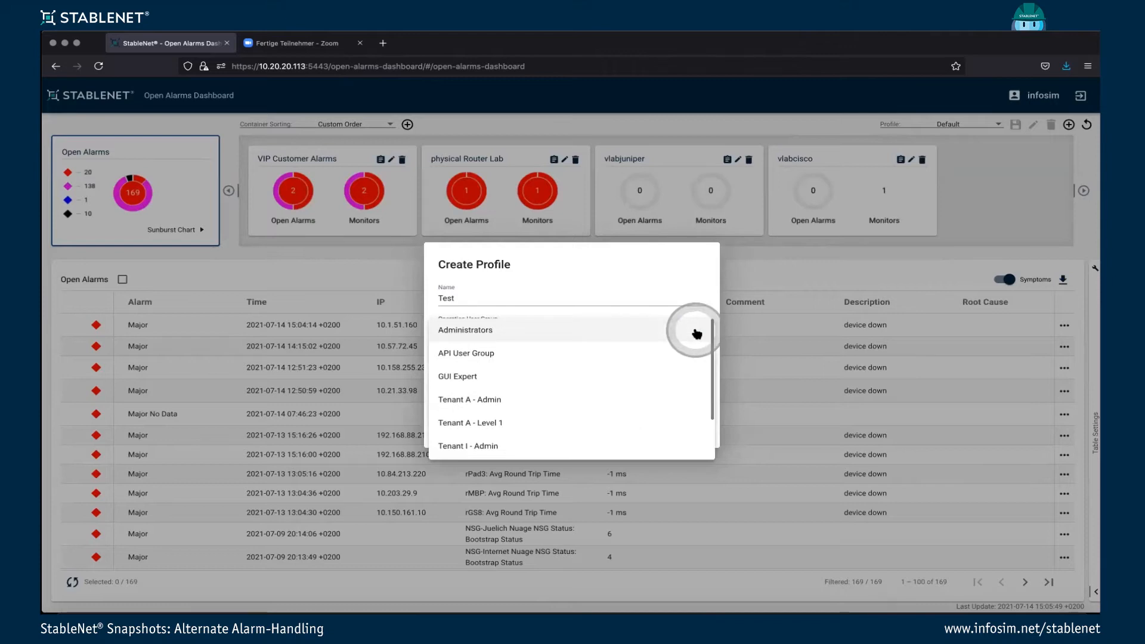
pyautogui.click(524, 333)
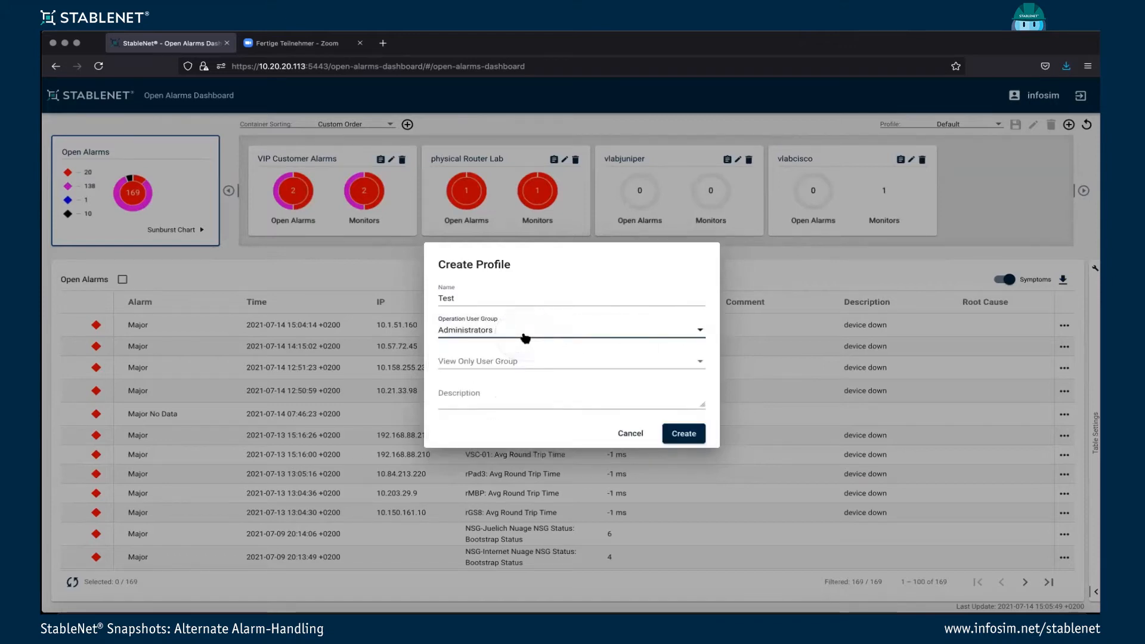
# Set the new profile's view-only user group to Tenant I - Level 1.
pyautogui.click(555, 358)
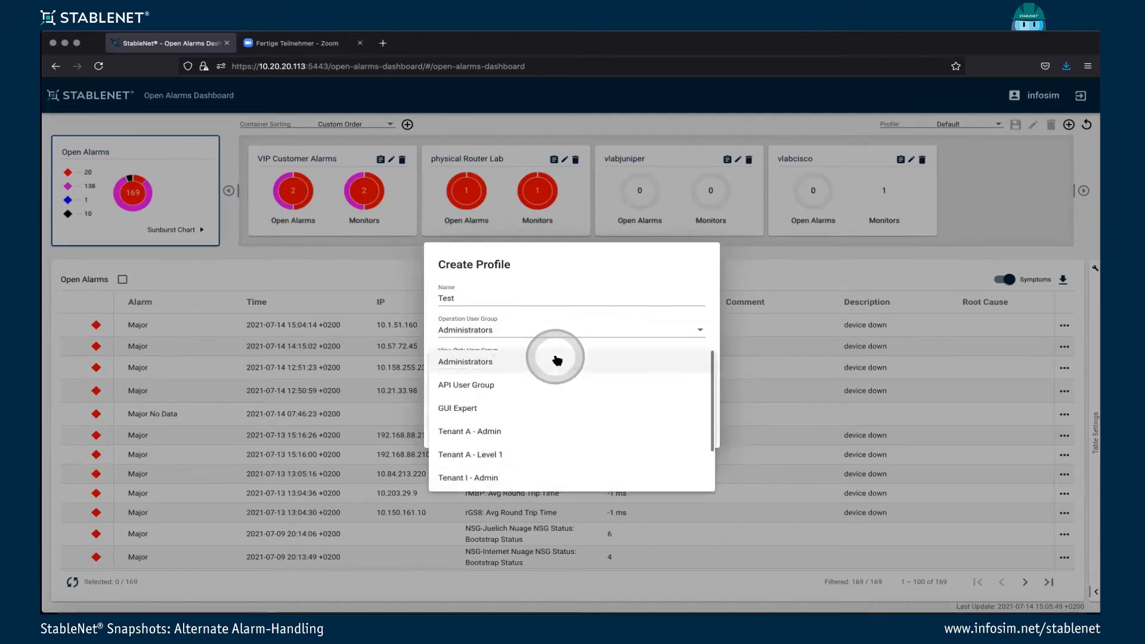
pyautogui.scroll(-1, 584, 477)
pyautogui.click(554, 480)
pyautogui.click(623, 412)
# Enter the description Test for the new profile and create it.
pyautogui.click(558, 400)
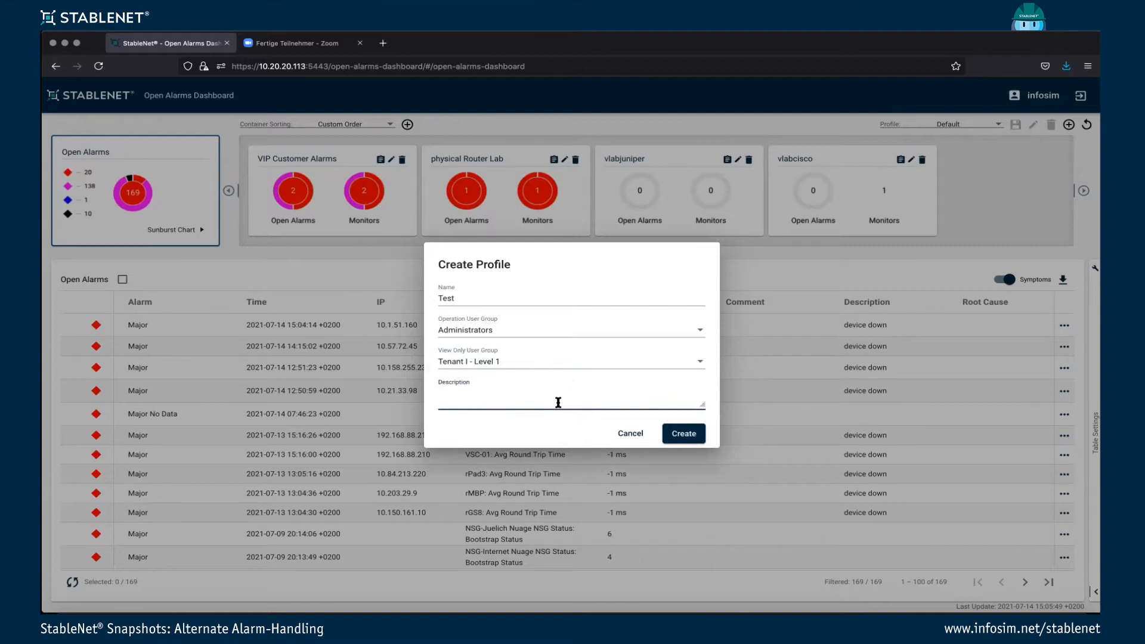
pyautogui.click(557, 403)
pyautogui.write('Test ÜP')
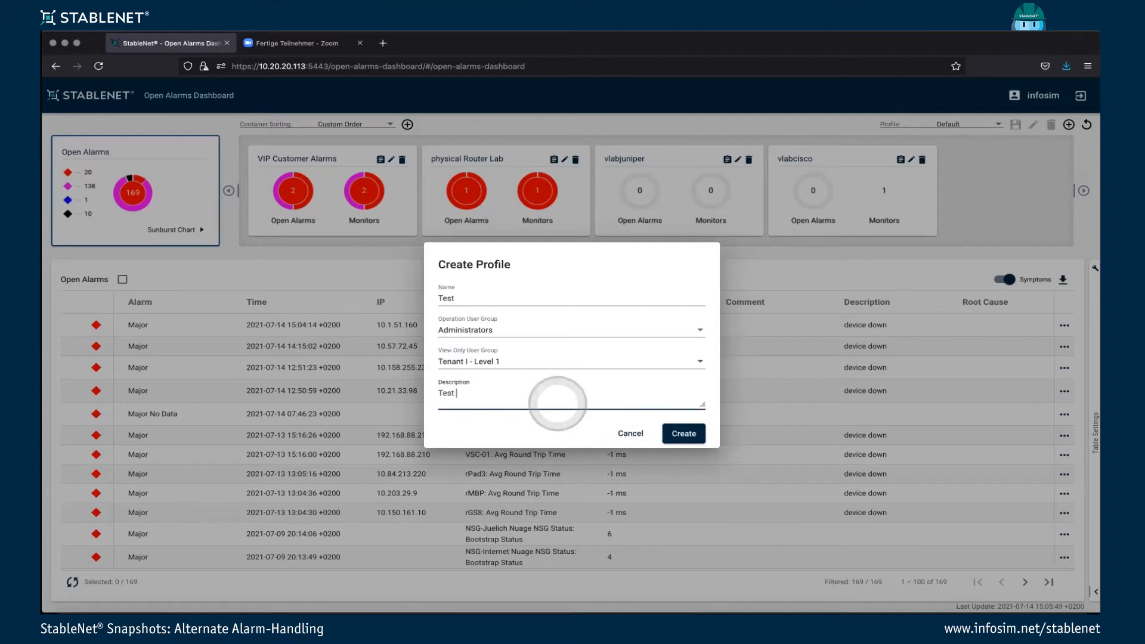
pyautogui.press('BackSpace')
pyautogui.press('BackSpace')
pyautogui.press('BackSpace')
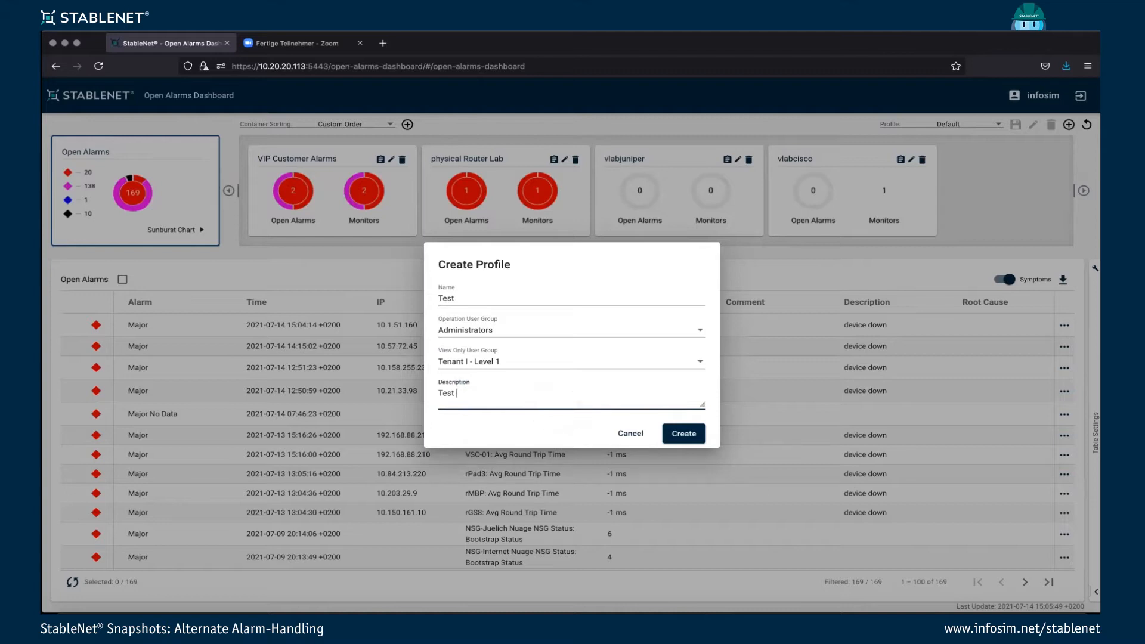
pyautogui.click(683, 433)
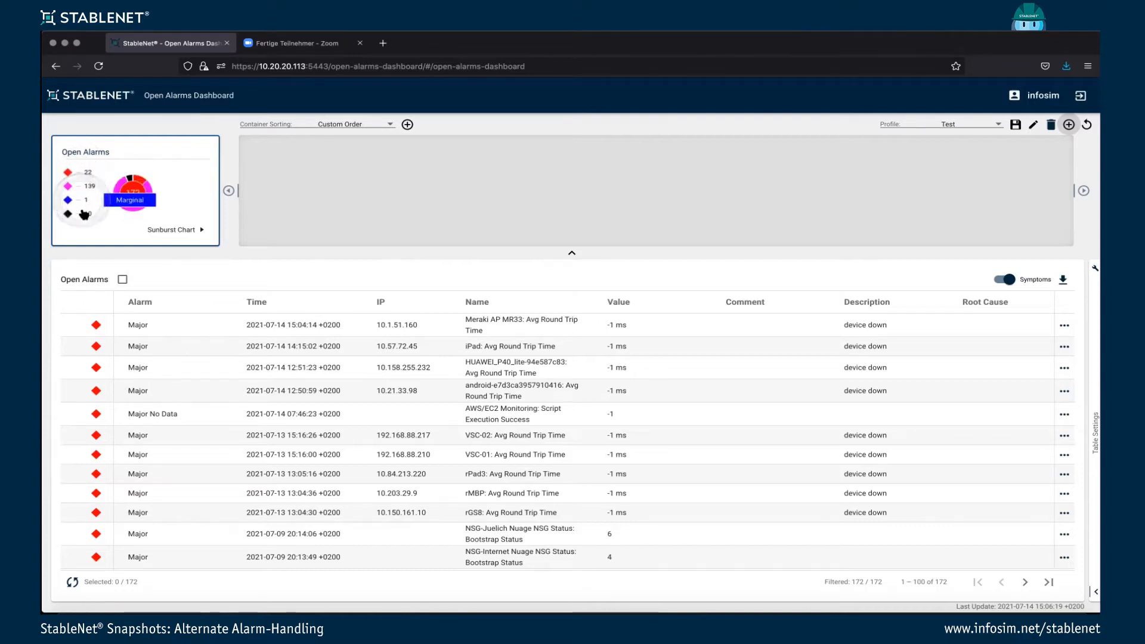
# Switch the Open Alarms chart to the sunburst view and back to the donut view.
pyautogui.click(153, 207)
pyautogui.click(181, 232)
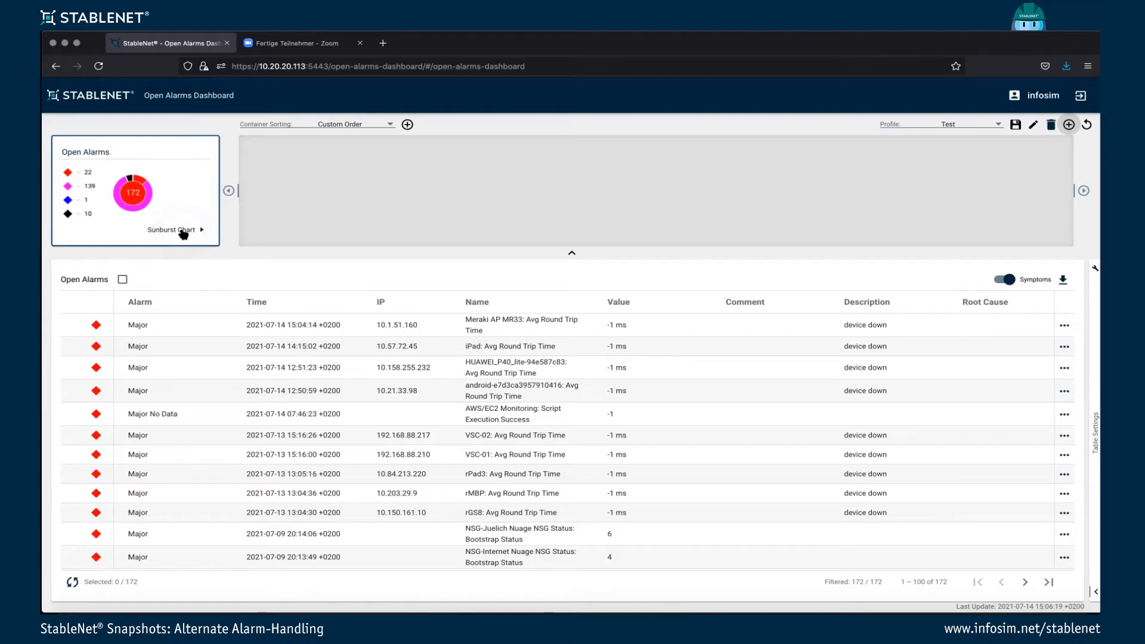
pyautogui.click(182, 232)
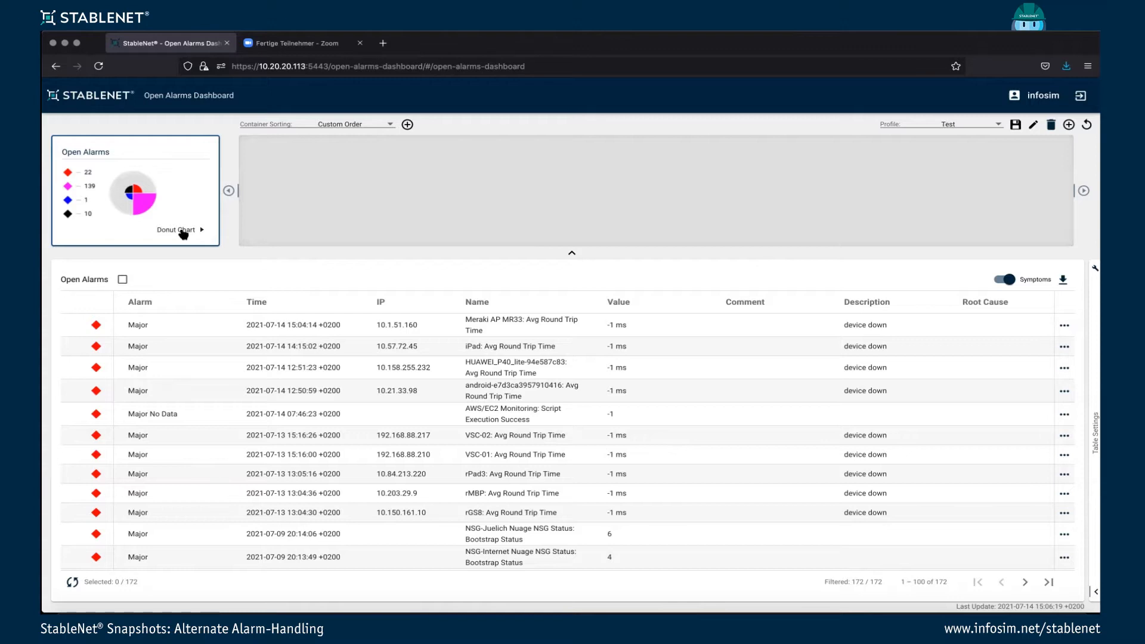
pyautogui.click(182, 232)
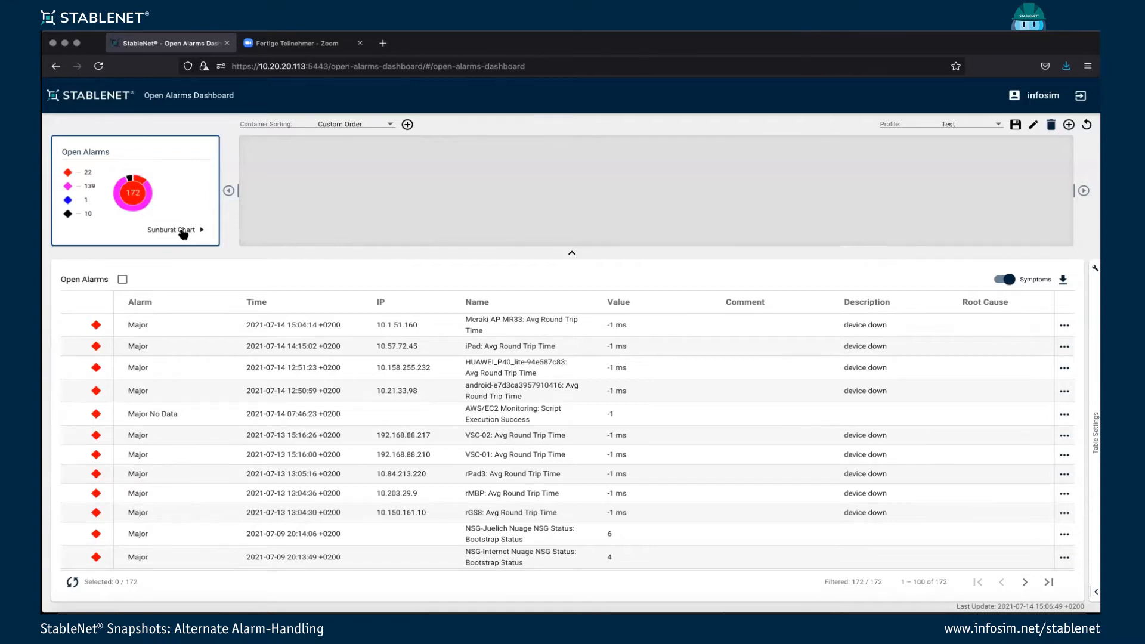
# Create an alarm container named Cisco with the description Cisco Devices.
pyautogui.click(408, 124)
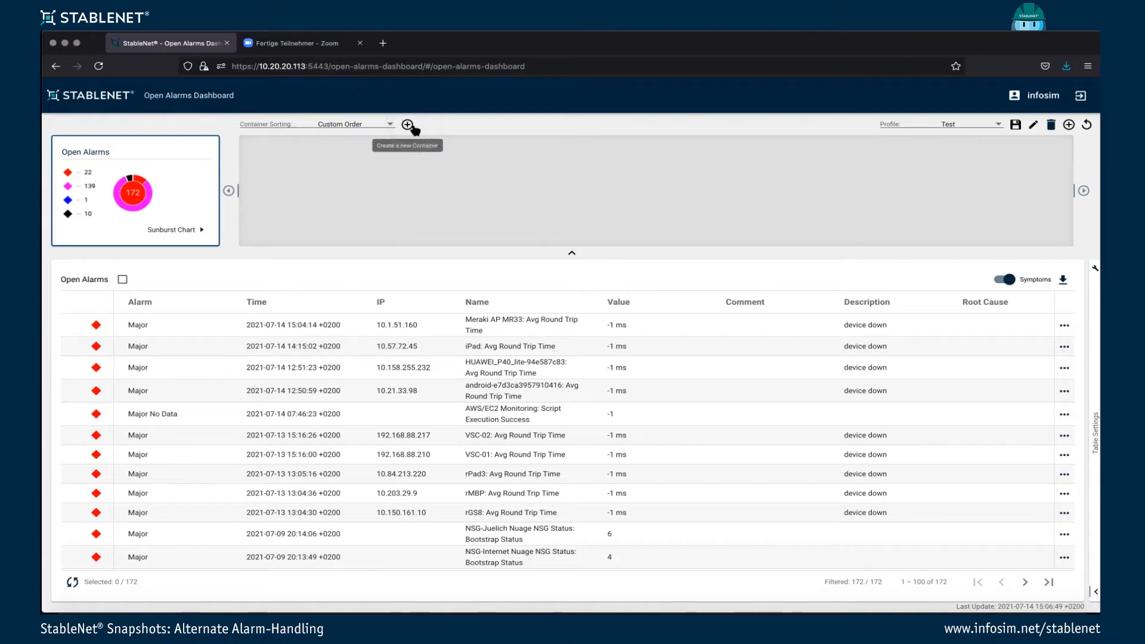
pyautogui.click(410, 126)
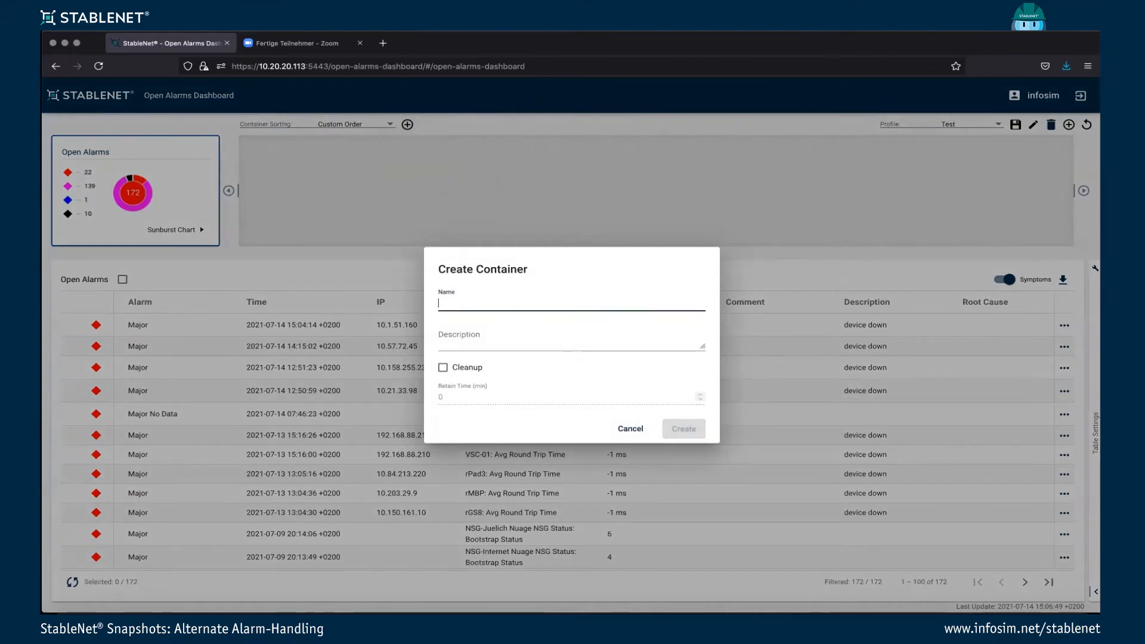
pyautogui.write('Cisco')
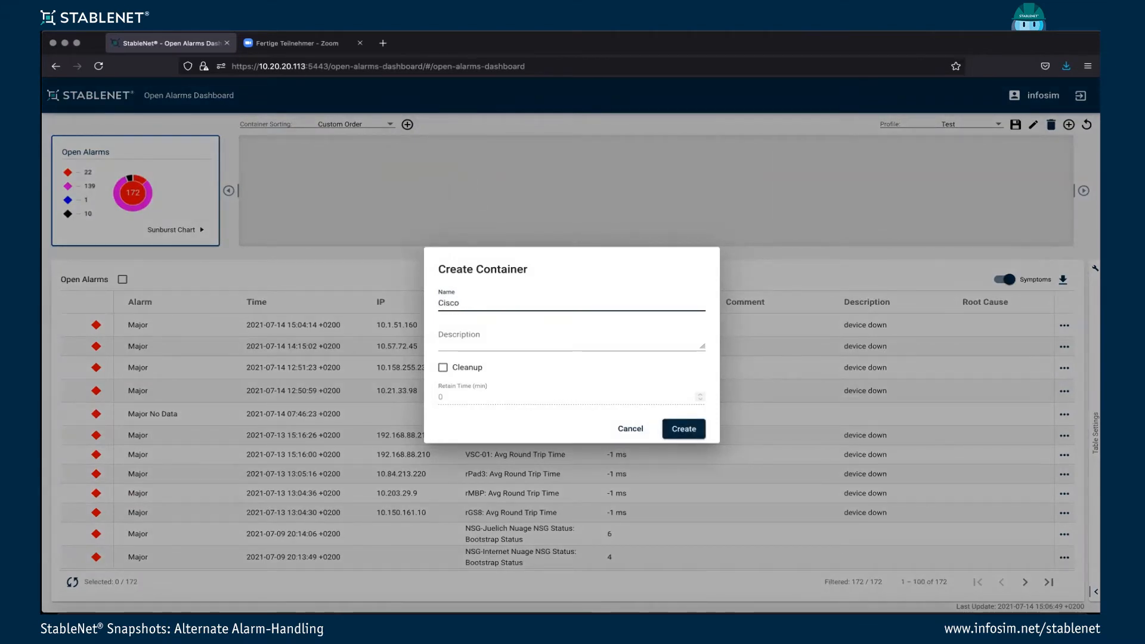
pyautogui.click(486, 345)
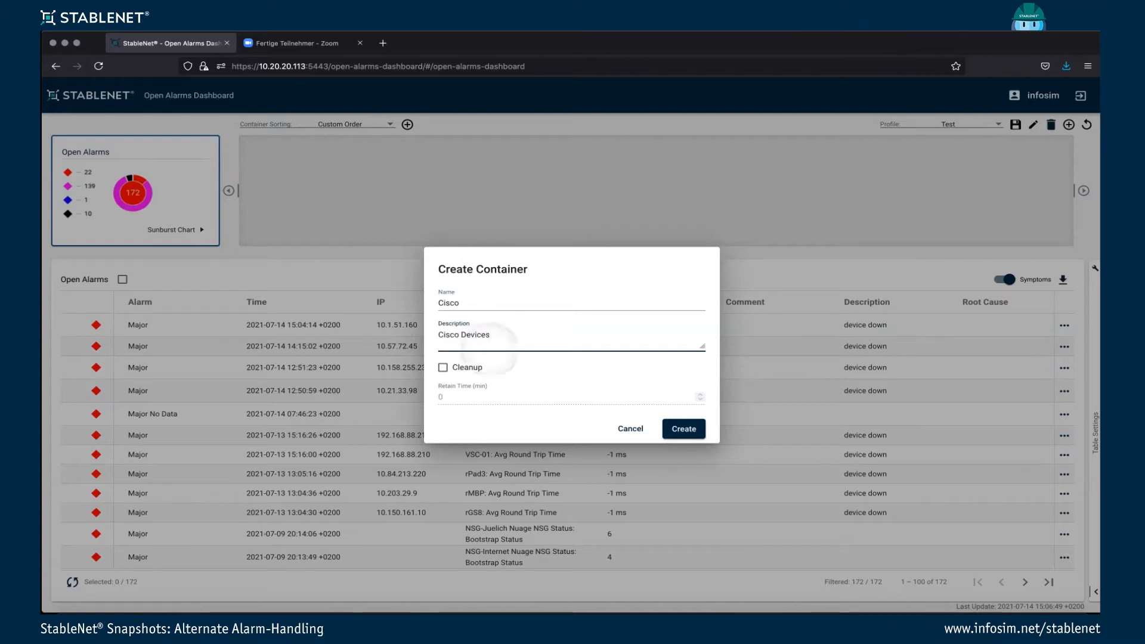
pyautogui.click(684, 430)
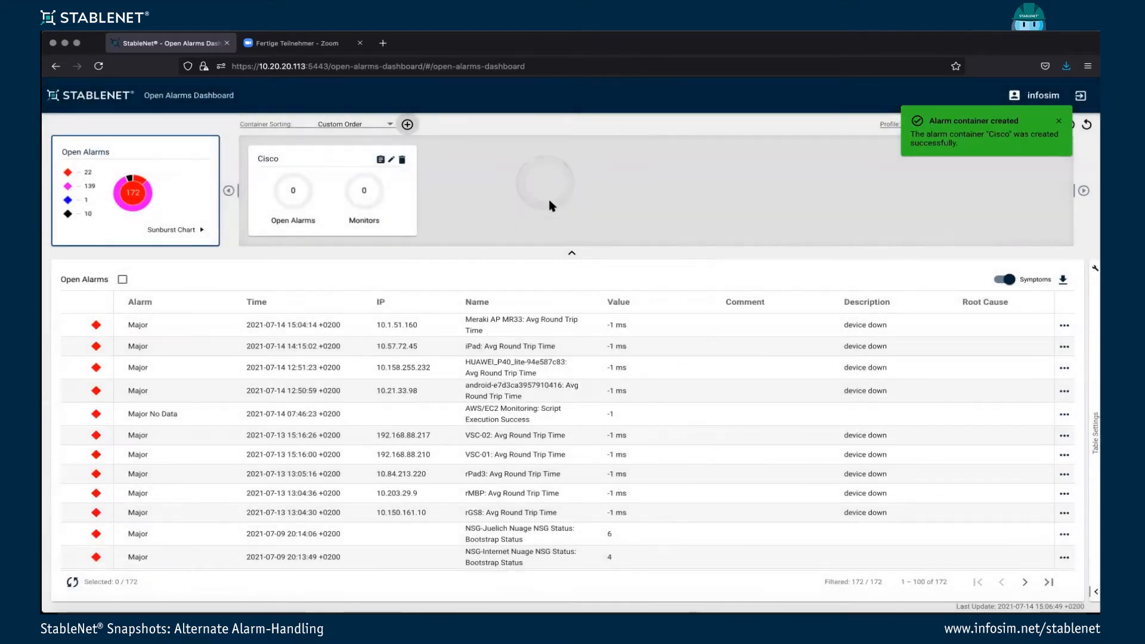
# Start a new alarm container named Juniper with the description V2 Lab Juniper.
pyautogui.click(407, 124)
pyautogui.write('Juniper')
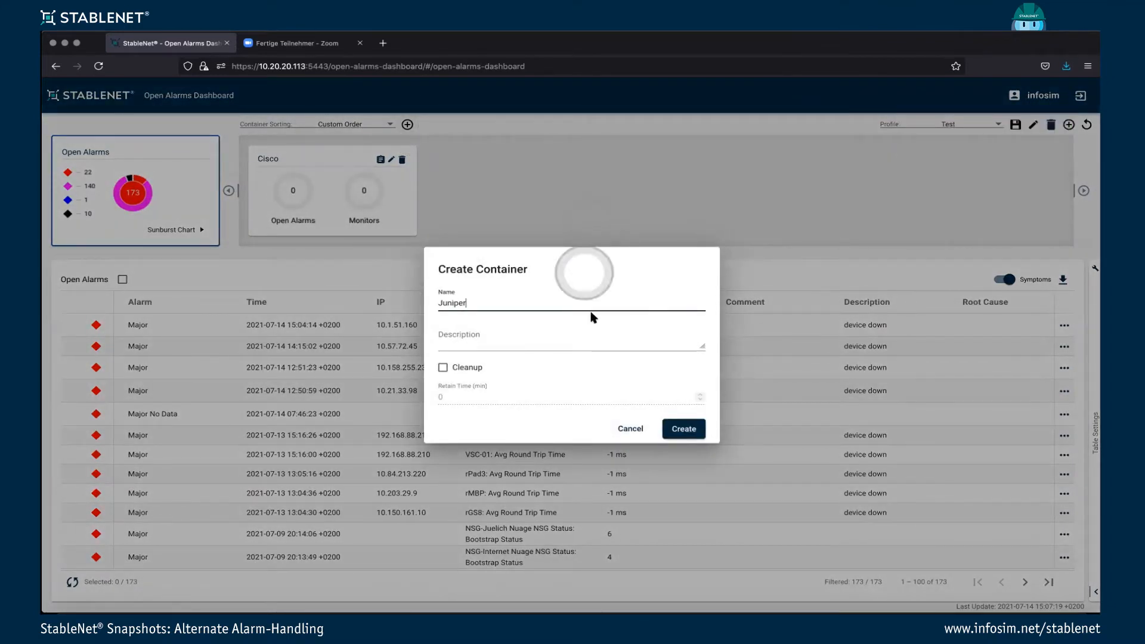
pyautogui.click(580, 337)
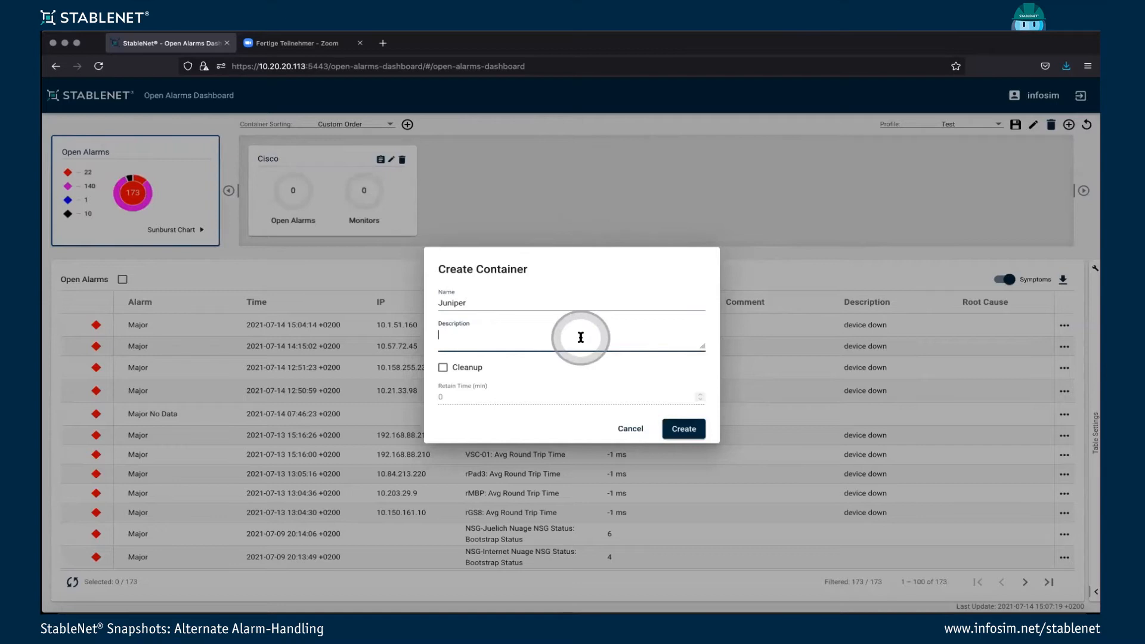
pyautogui.write('V2 Lab')
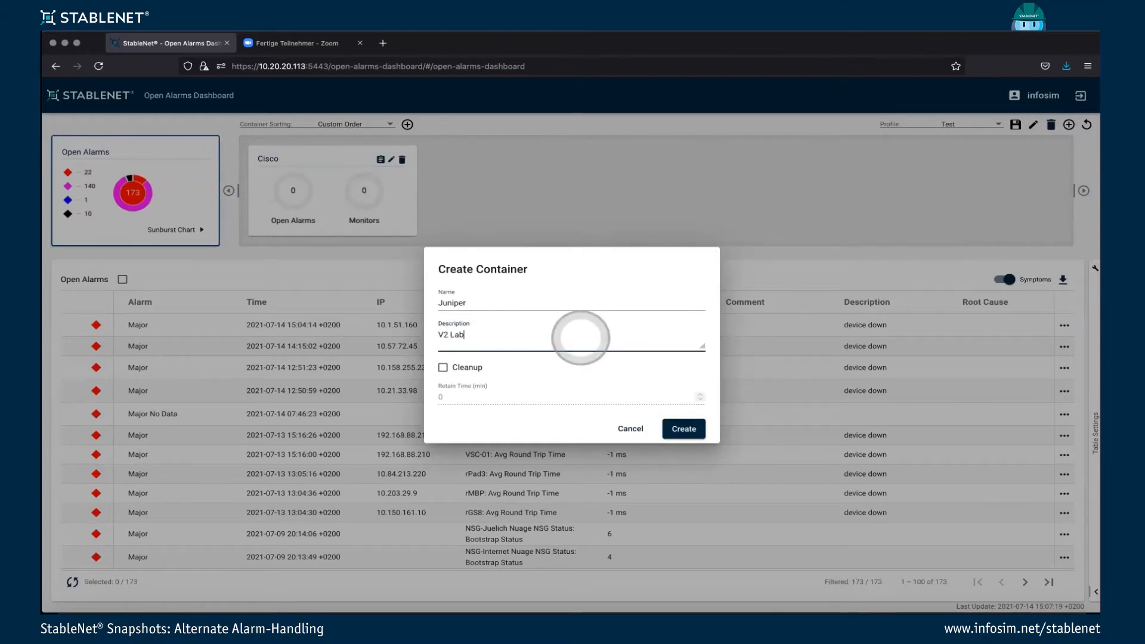
pyautogui.write(' Juniper')
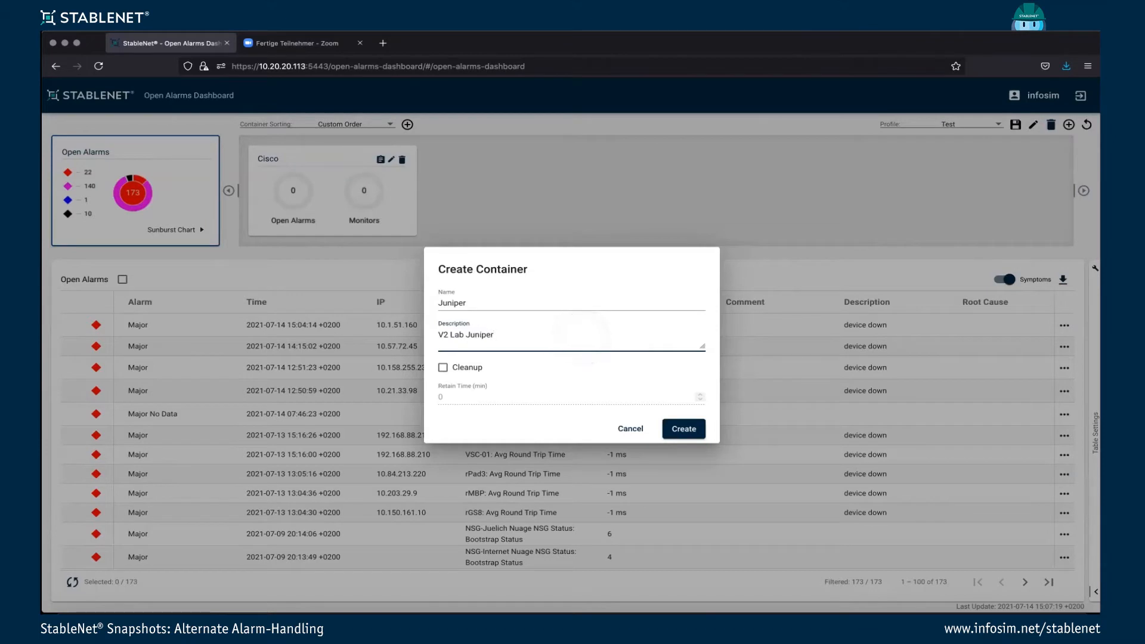
# Enable cleanup for the Juniper container, edit its retain time and create the container.
pyautogui.click(443, 367)
pyautogui.click(471, 400)
pyautogui.press('BackSpace')
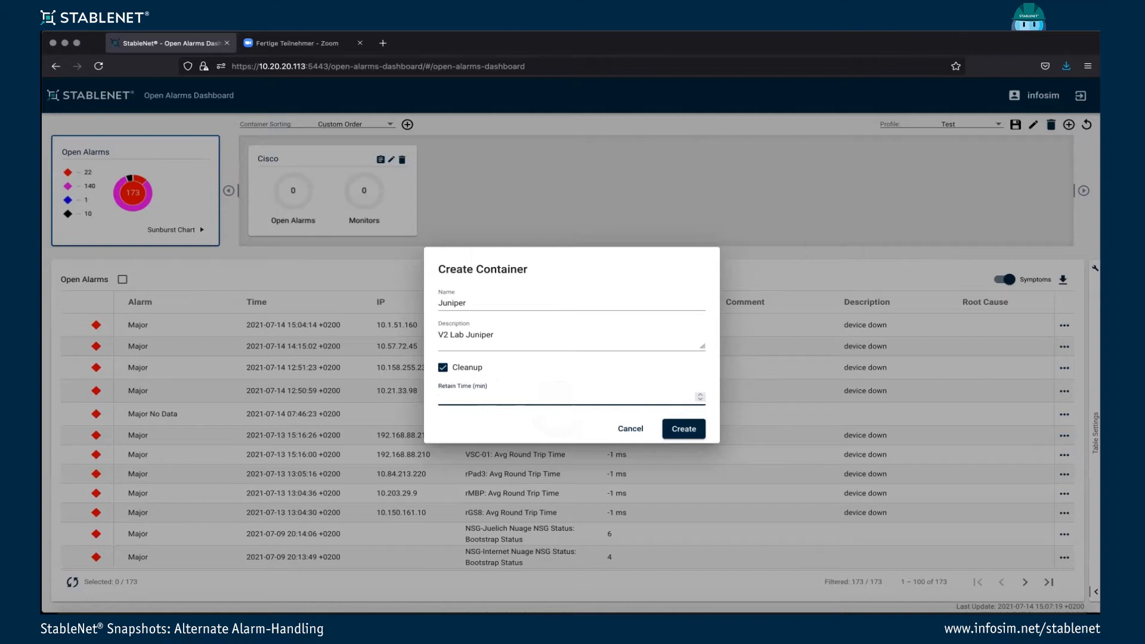
pyautogui.click(626, 395)
pyautogui.click(689, 433)
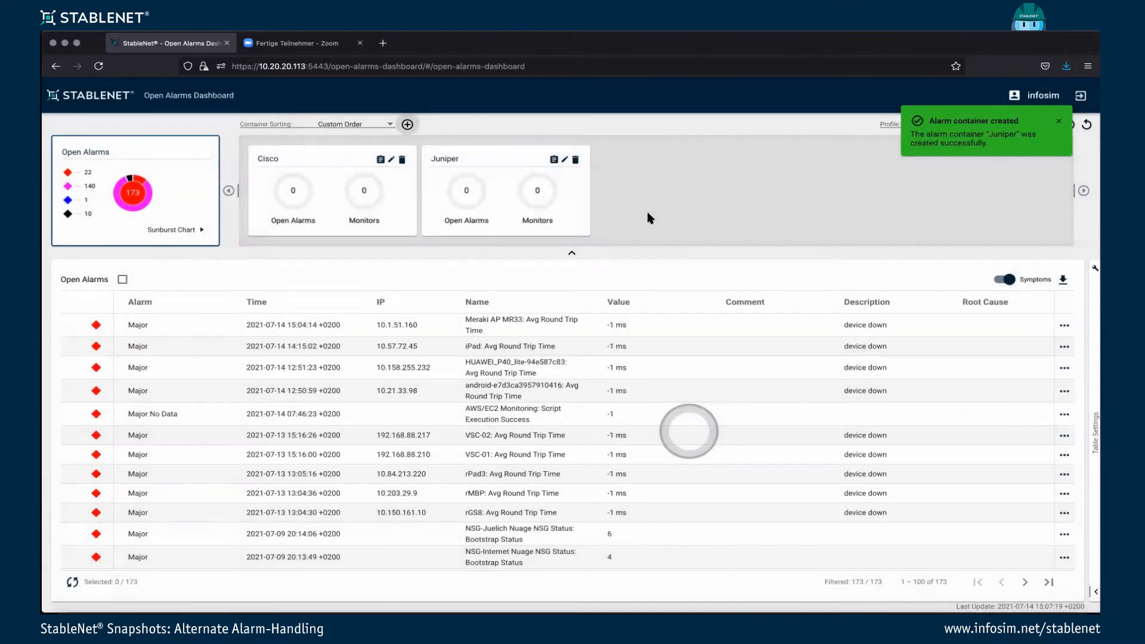
# Create an alarm container named informational without a description.
pyautogui.click(408, 125)
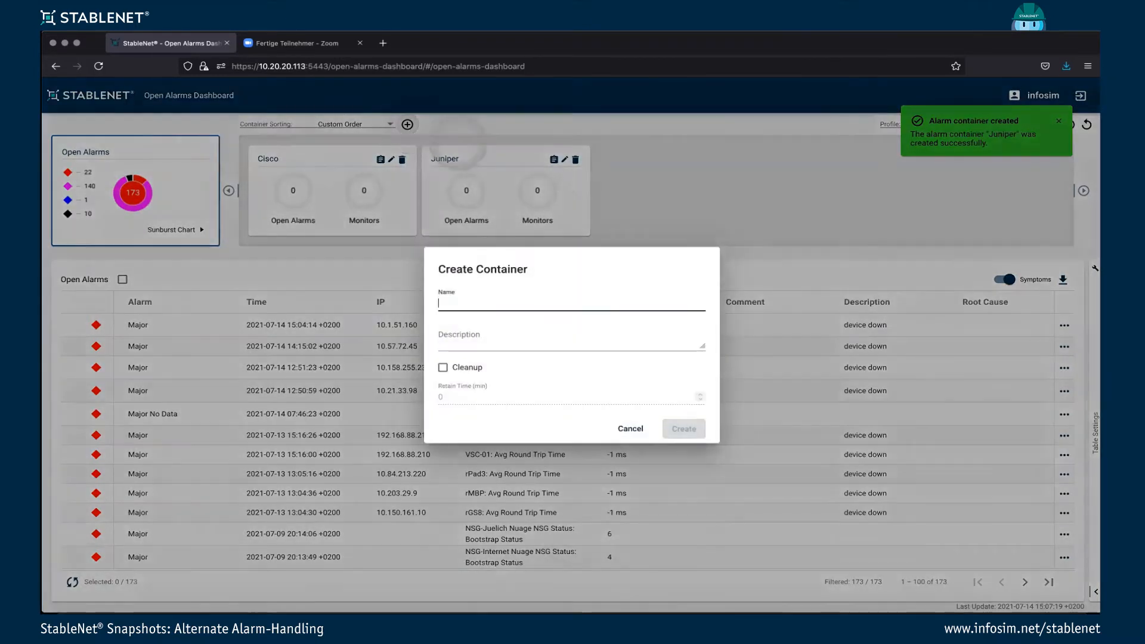
pyautogui.write('iNforamtiopn')
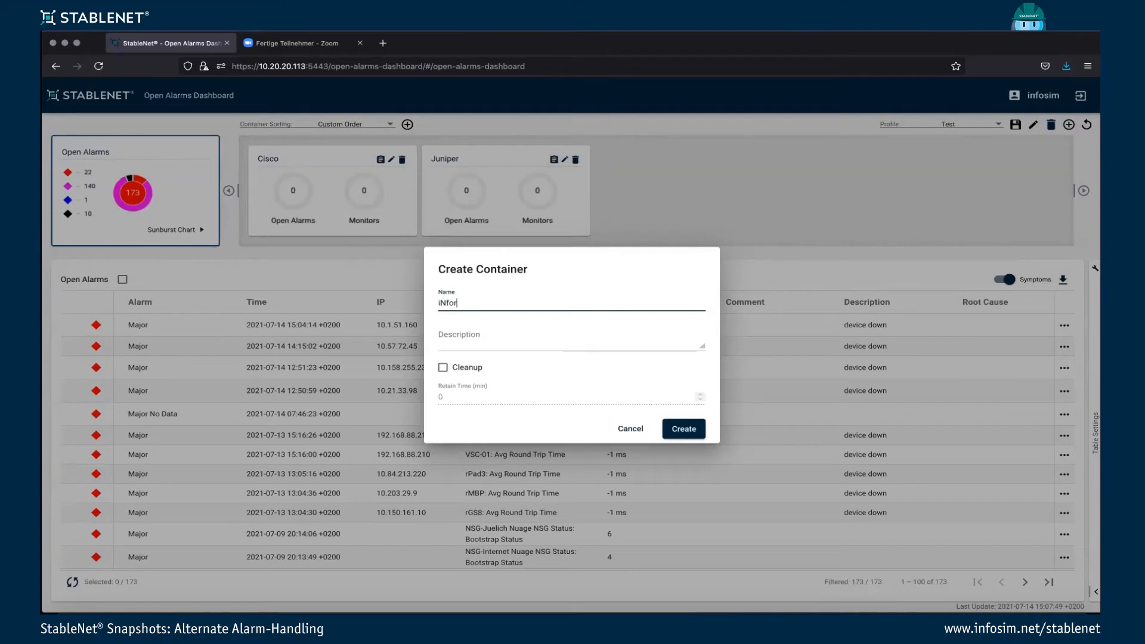
pyautogui.press('BackSpace')
pyautogui.press('BackSpace')
pyautogui.press('BackSpace')
pyautogui.write('f')
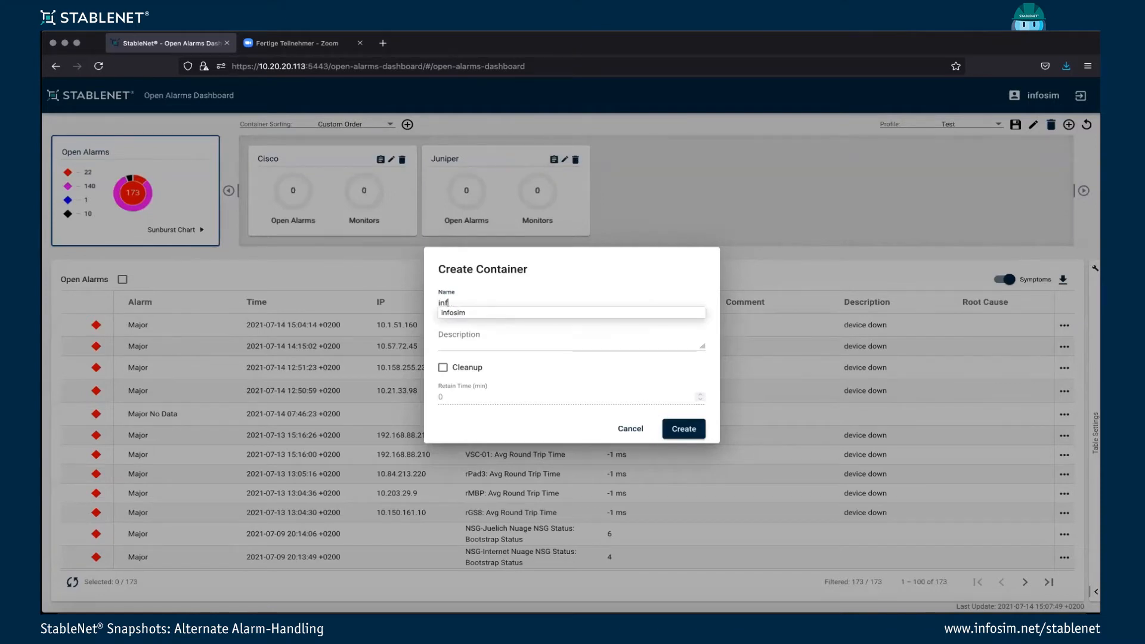
pyautogui.write('ormational')
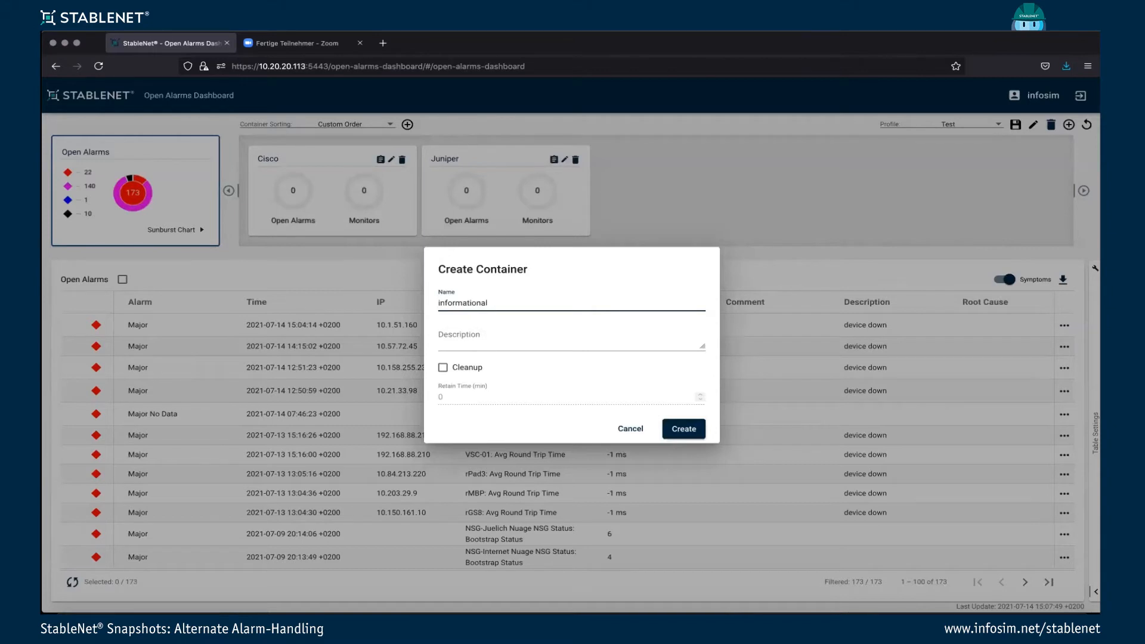
pyautogui.click(680, 429)
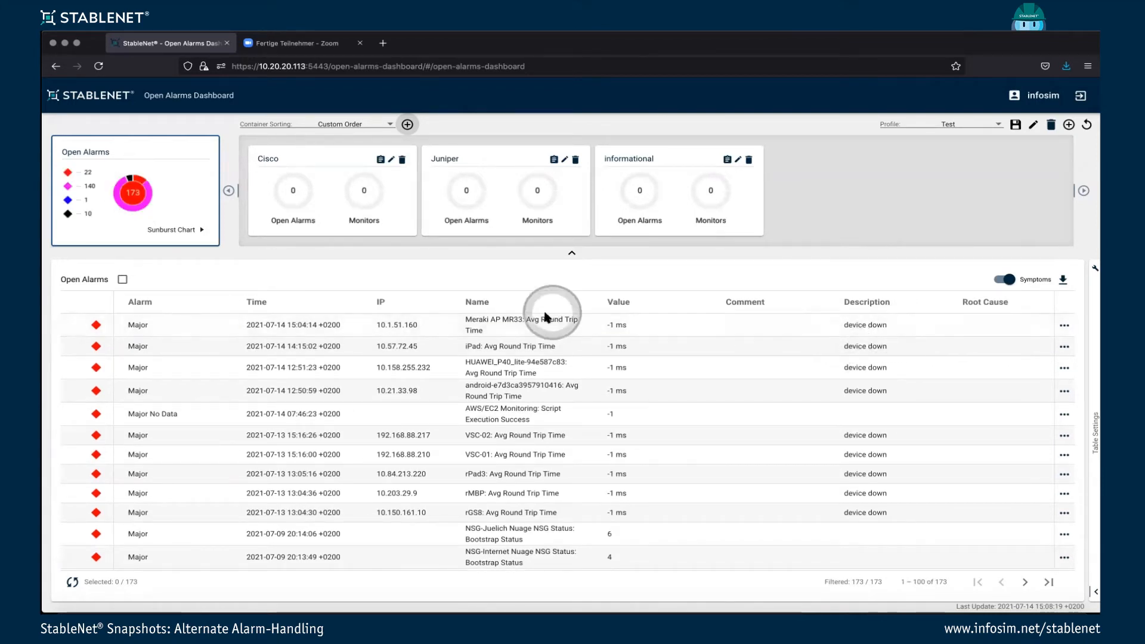
# Filter the open alarms to names containing cisco and move all matching alarms into the Cisco container.
pyautogui.click(576, 303)
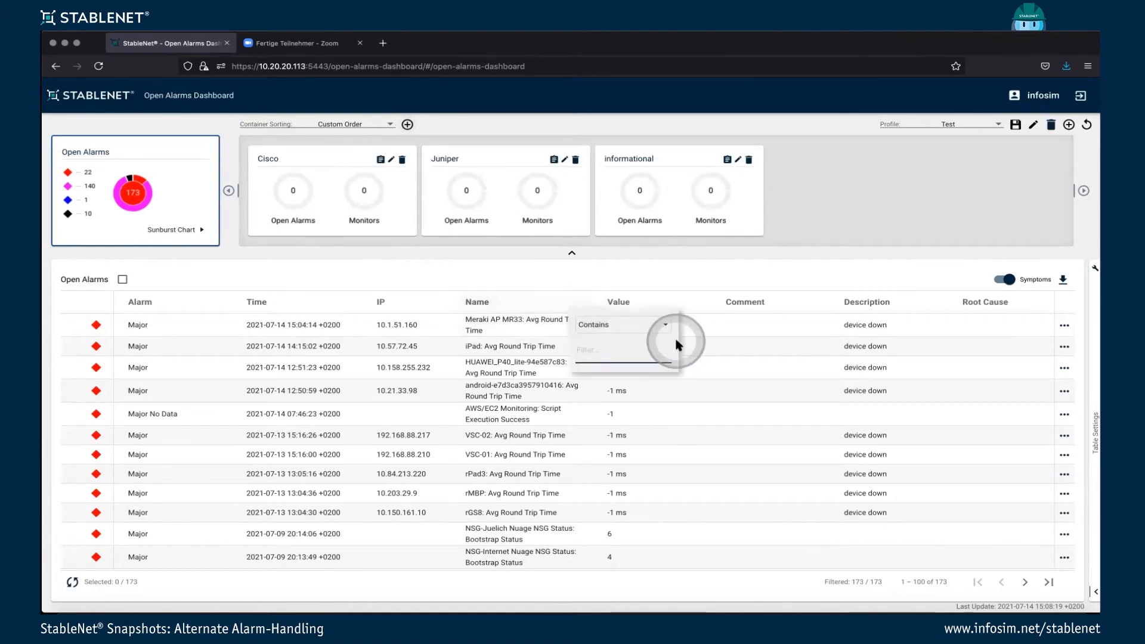
pyautogui.write('cisco')
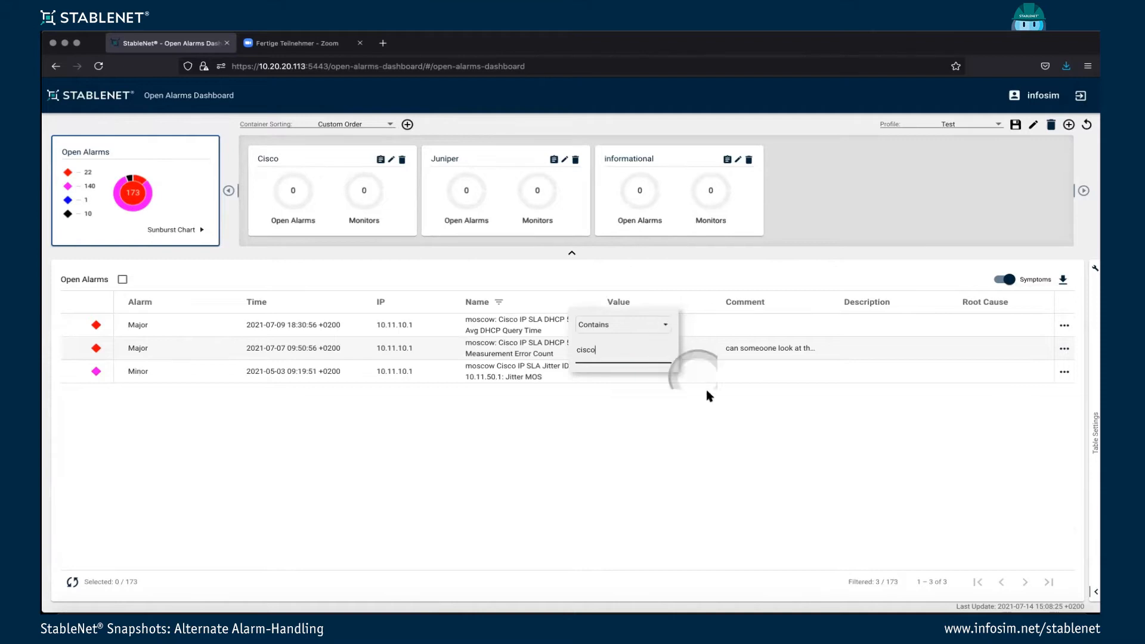
pyautogui.click(719, 414)
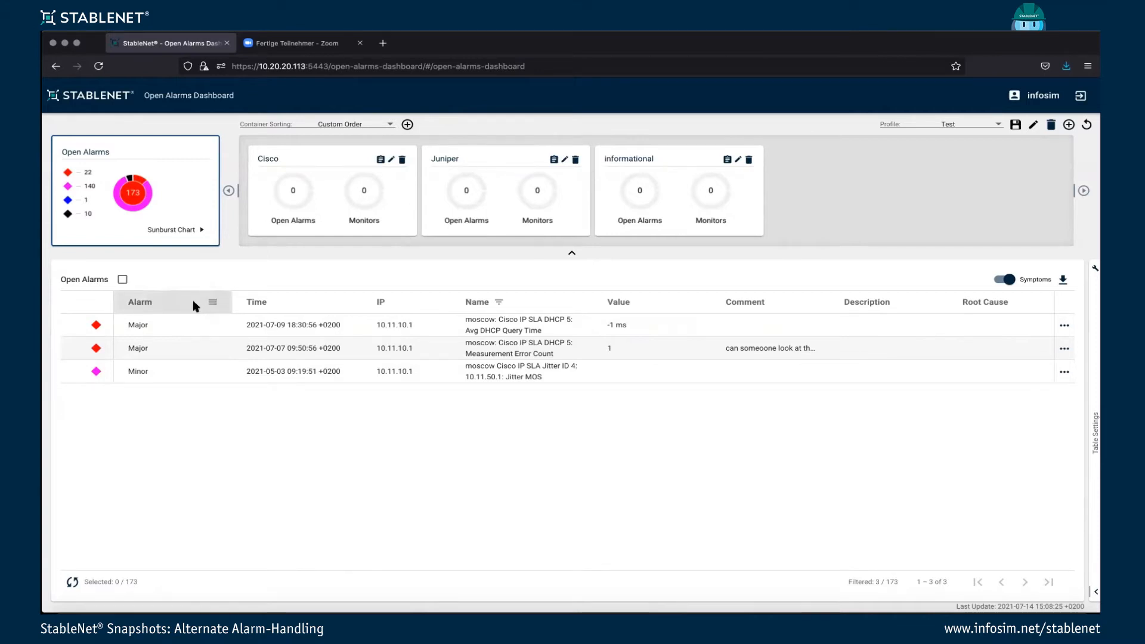
pyautogui.click(123, 280)
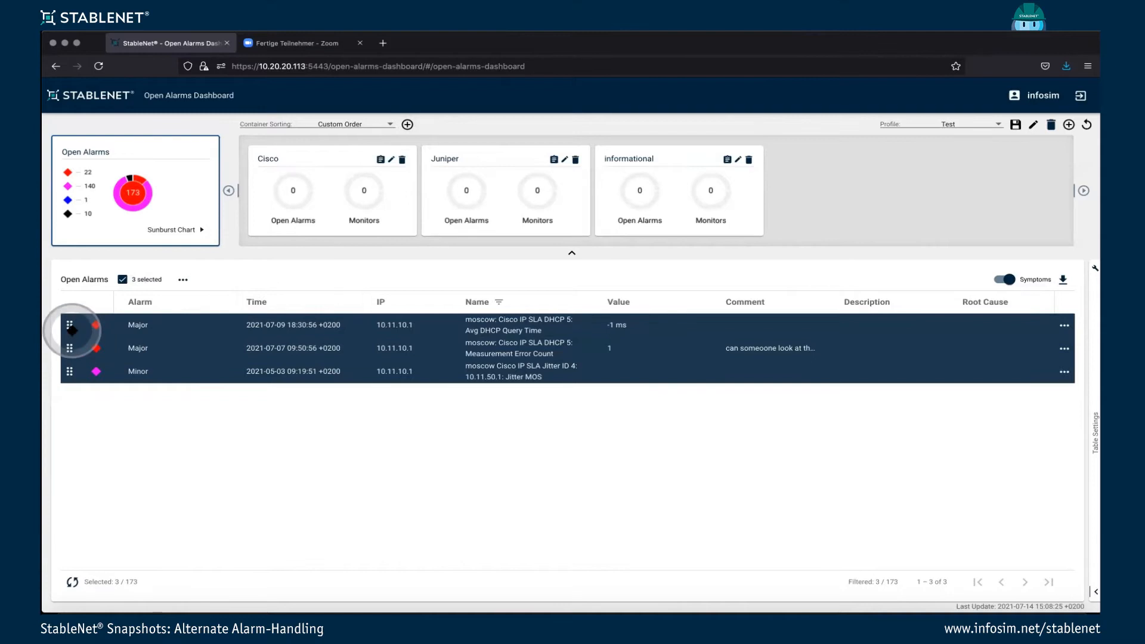
pyautogui.moveTo(70, 327); pyautogui.dragTo(285, 196)
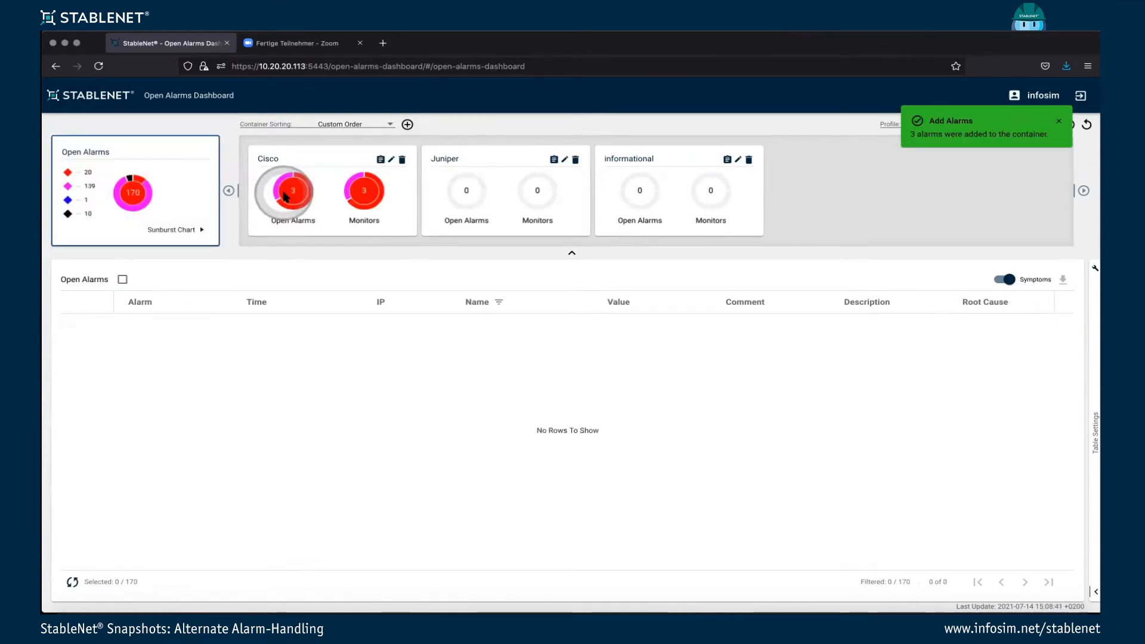
# Clear the cisco name filter from the open alarms table.
pyautogui.click(504, 306)
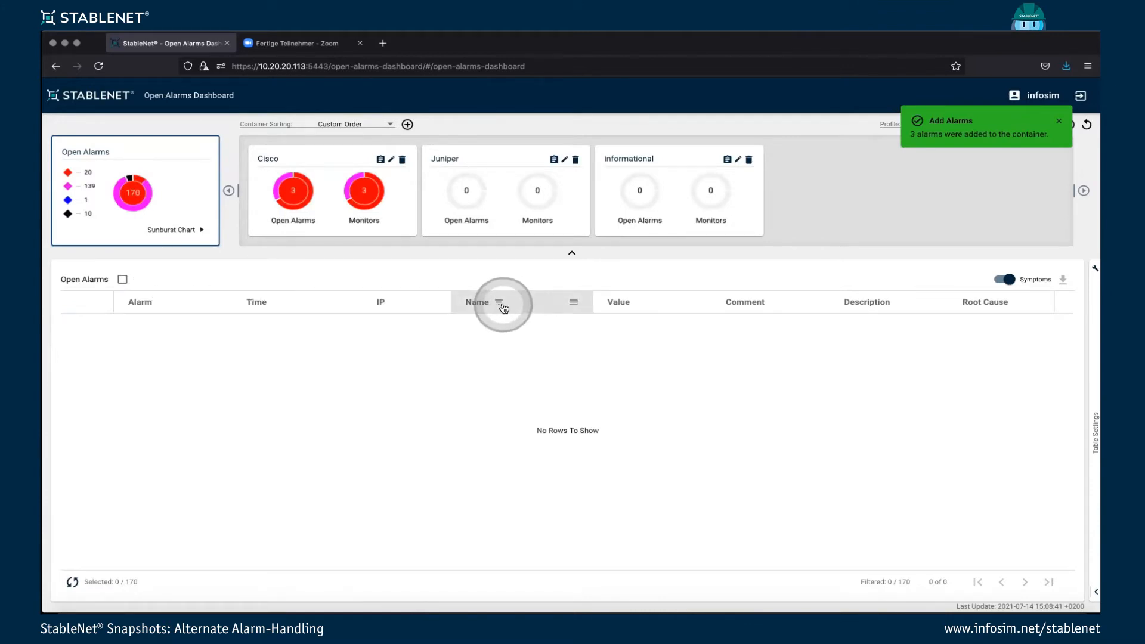
pyautogui.click(580, 303)
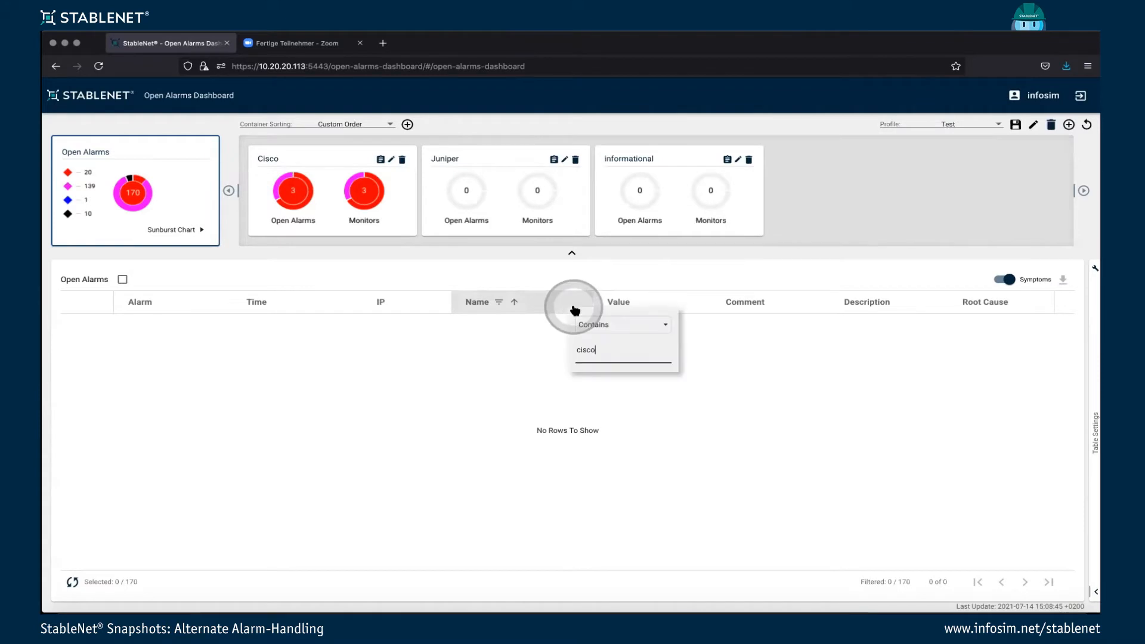
pyautogui.press('BackSpace')
pyautogui.press('BackSpace')
pyautogui.press('BackSpace')
pyautogui.press('BackSpace')
pyautogui.press('BackSpace')
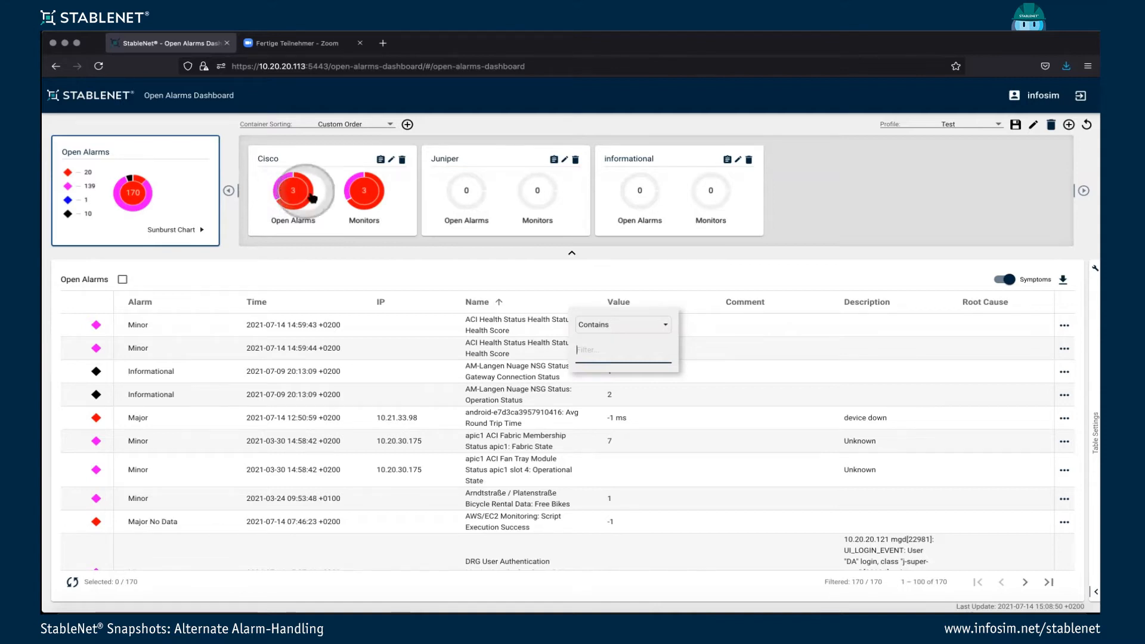
# Check the Cisco container's editable settings without changing them, and view its description and creation details.
pyautogui.click(393, 161)
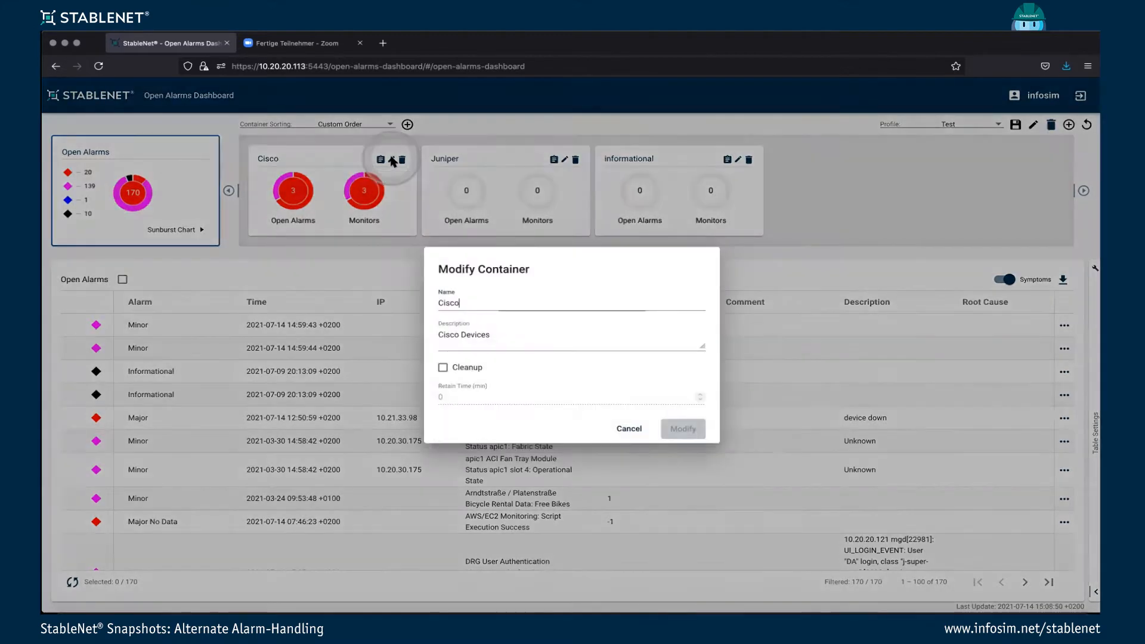
pyautogui.click(628, 428)
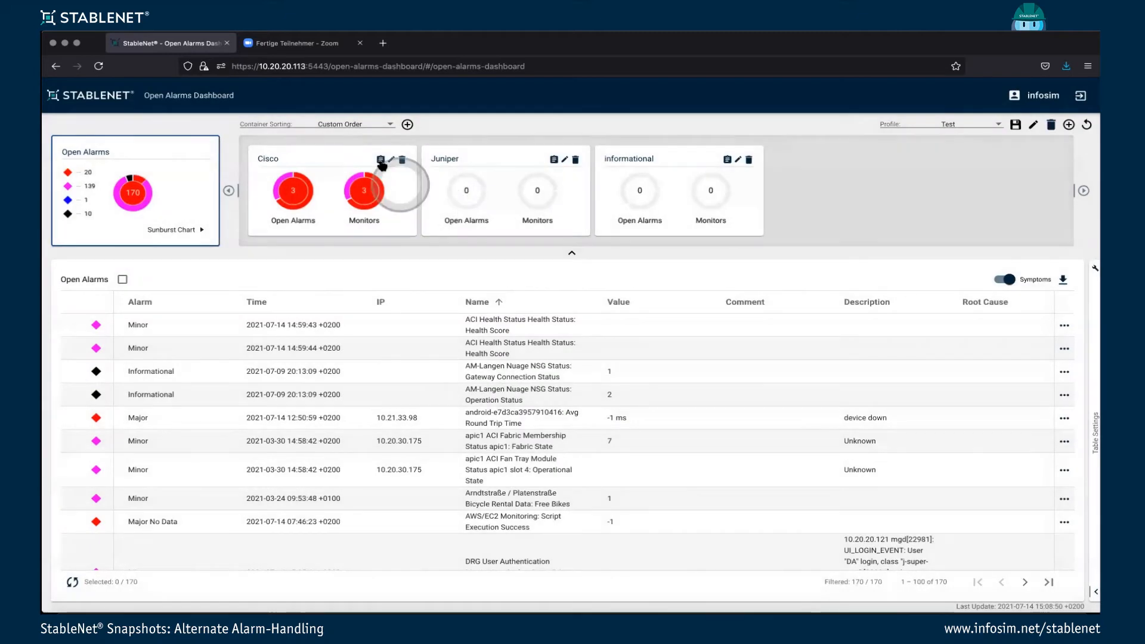
pyautogui.click(381, 159)
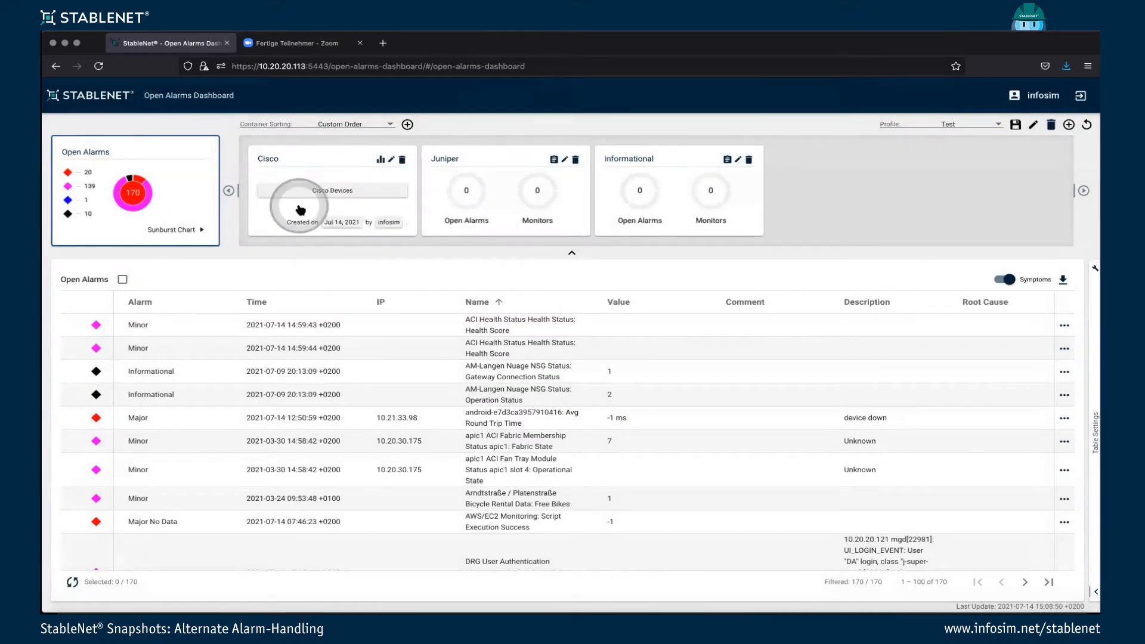
pyautogui.click(381, 160)
# View the Cisco container's Monitors chart as donut and sunburst, and return to the container overview.
pyautogui.click(363, 197)
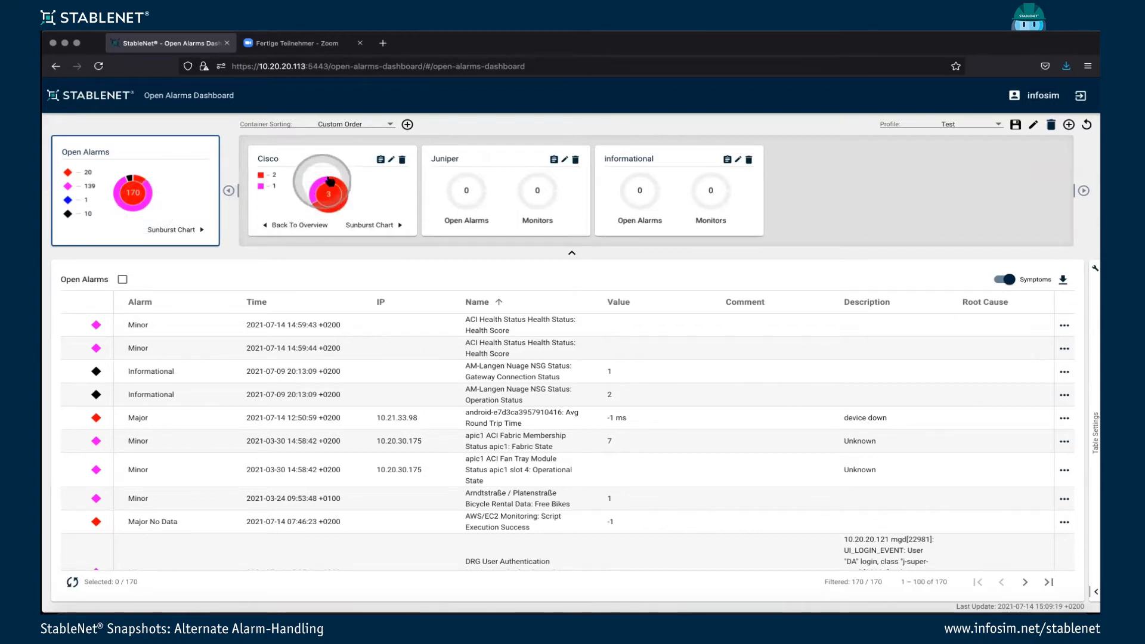
pyautogui.click(369, 226)
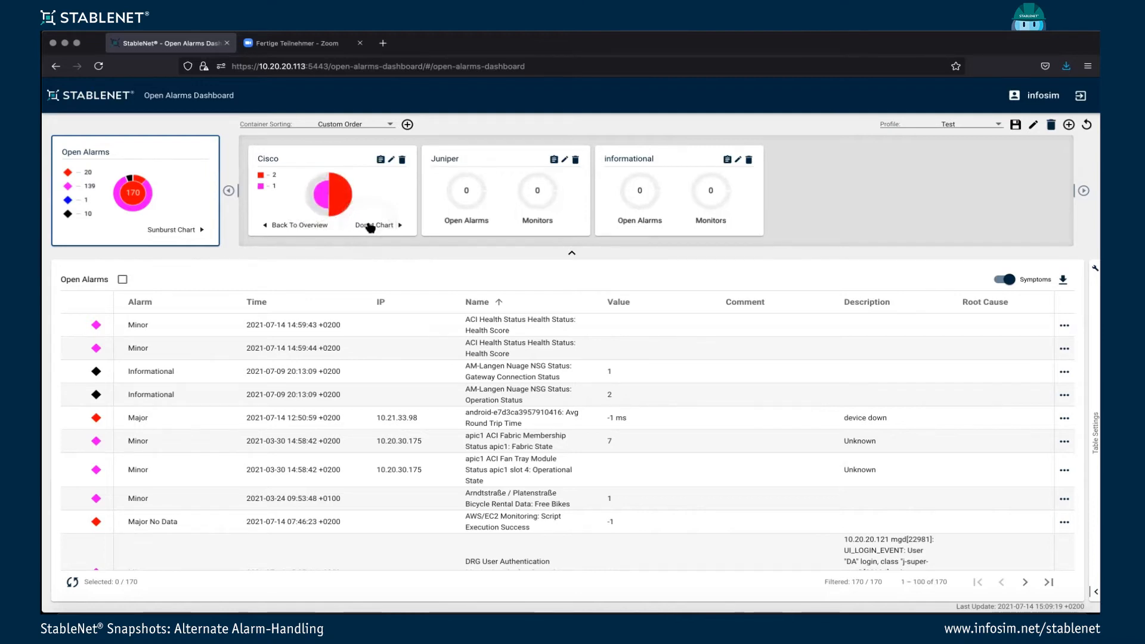
pyautogui.click(341, 226)
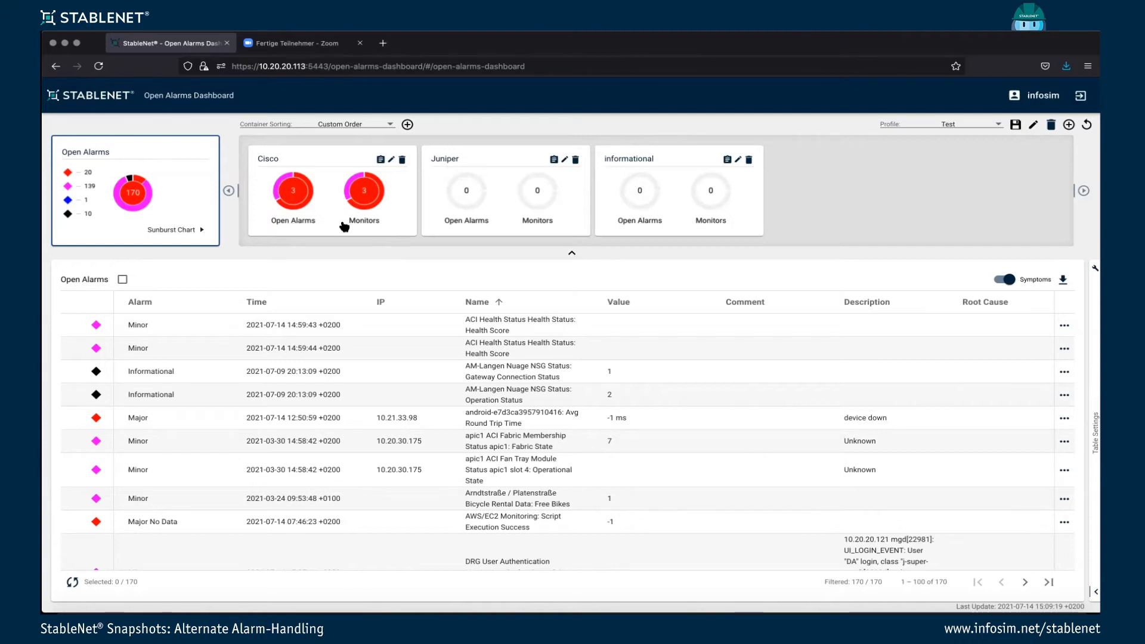
pyautogui.click(328, 230)
pyautogui.click(383, 264)
pyautogui.click(383, 257)
# Sort the open alarms by severity and move all Informational alarms into the informational container.
pyautogui.click(571, 303)
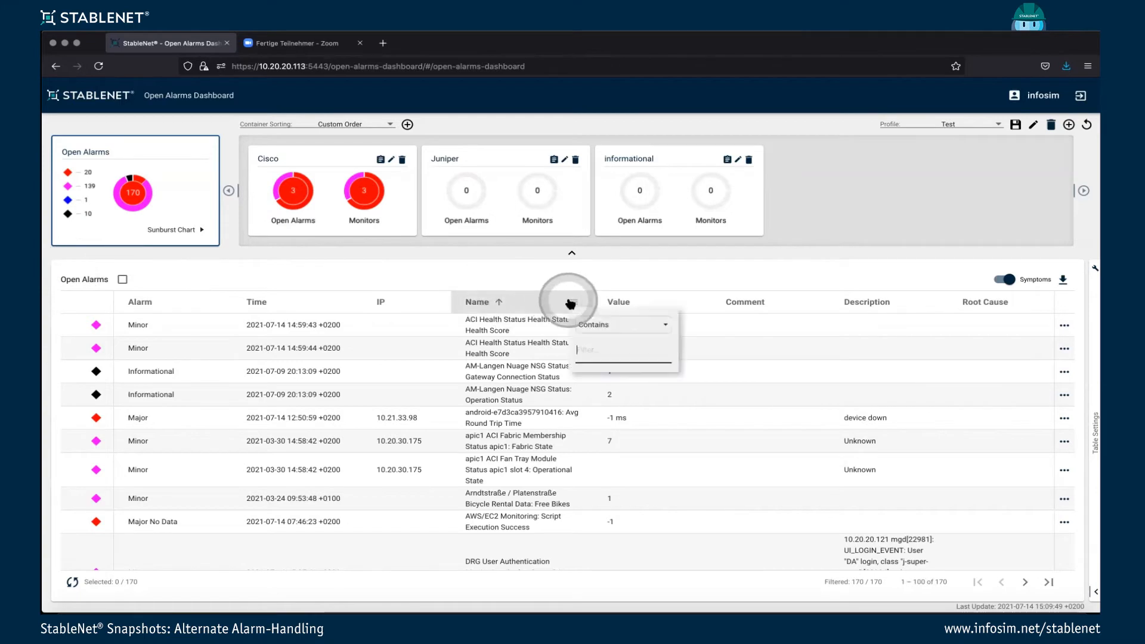
pyautogui.click(95, 303)
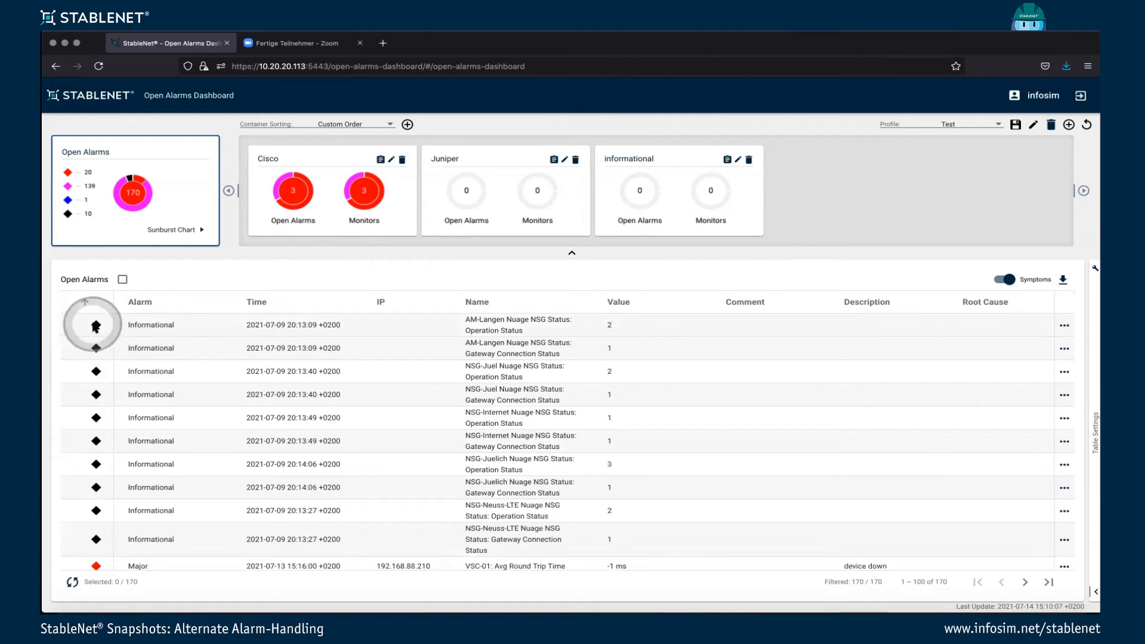
pyautogui.click(98, 334)
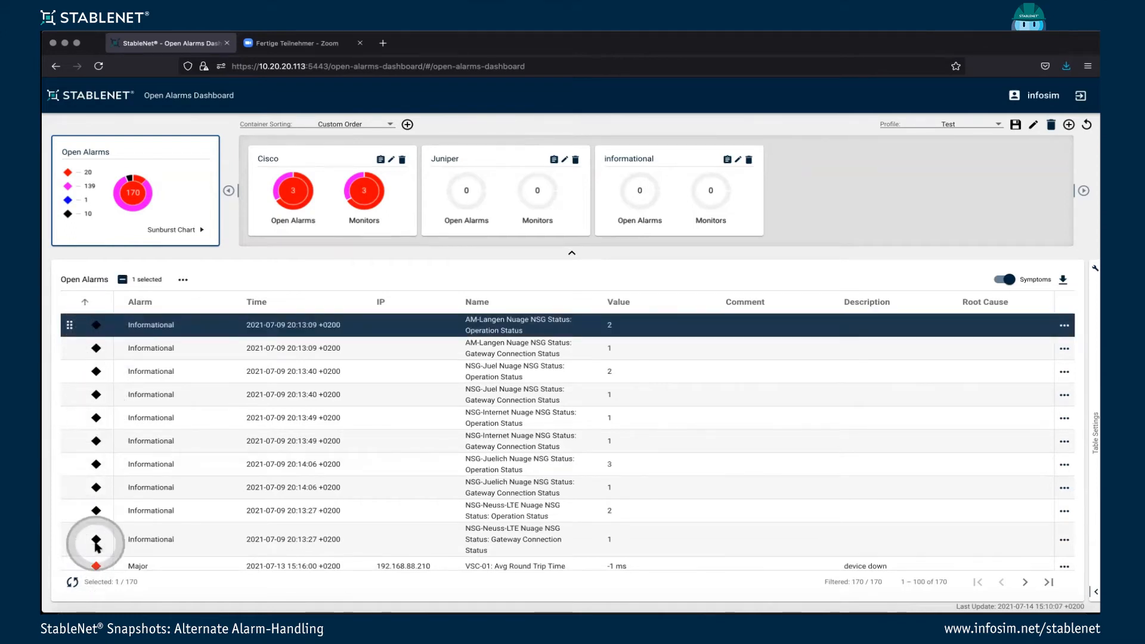
pyautogui.keyDown('shift'); pyautogui.click(95, 539); pyautogui.keyUp('shift')
pyautogui.click(69, 324)
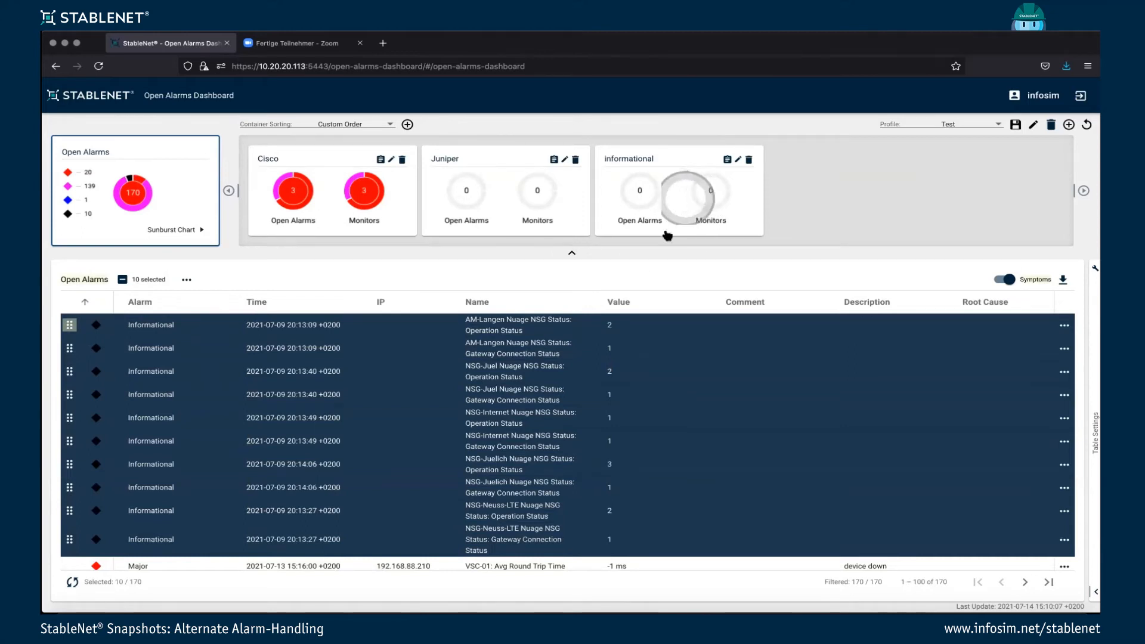
pyautogui.moveTo(63, 322); pyautogui.dragTo(691, 196)
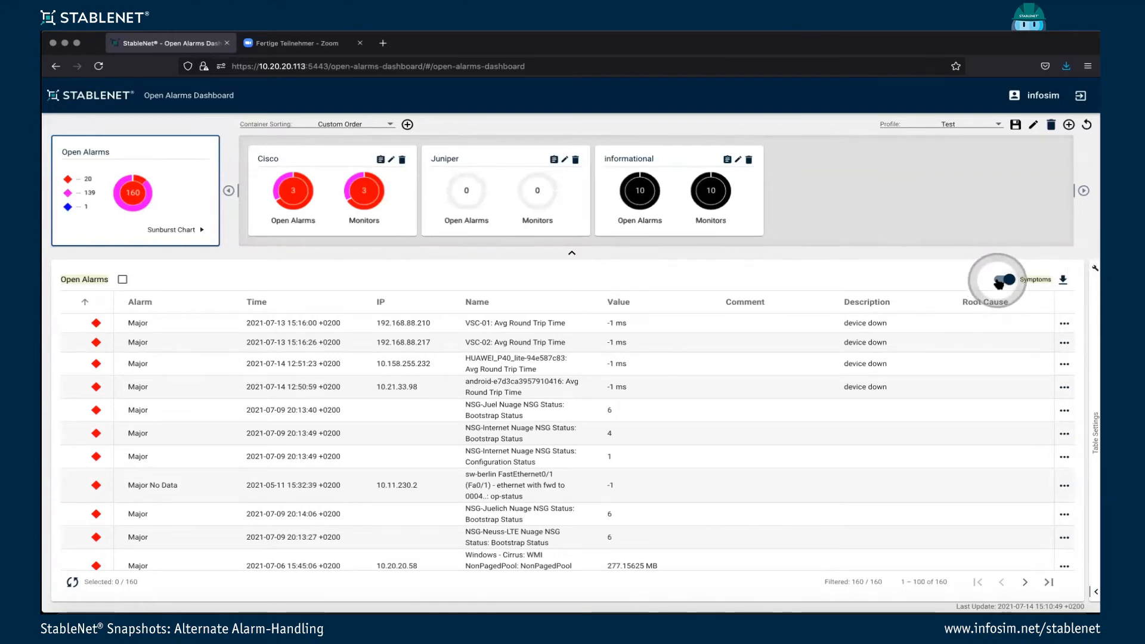
# Look through the remaining open alarms, and hide the symptom alarms and show them again.
pyautogui.scroll(-5, 549, 404)
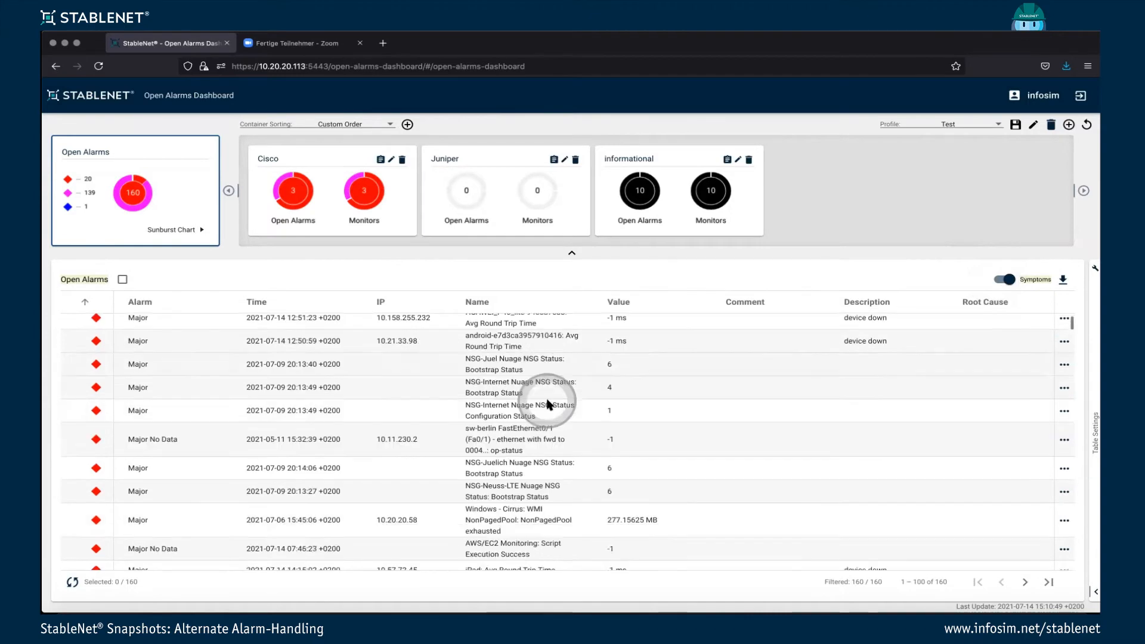
pyautogui.scroll(5, 602, 368)
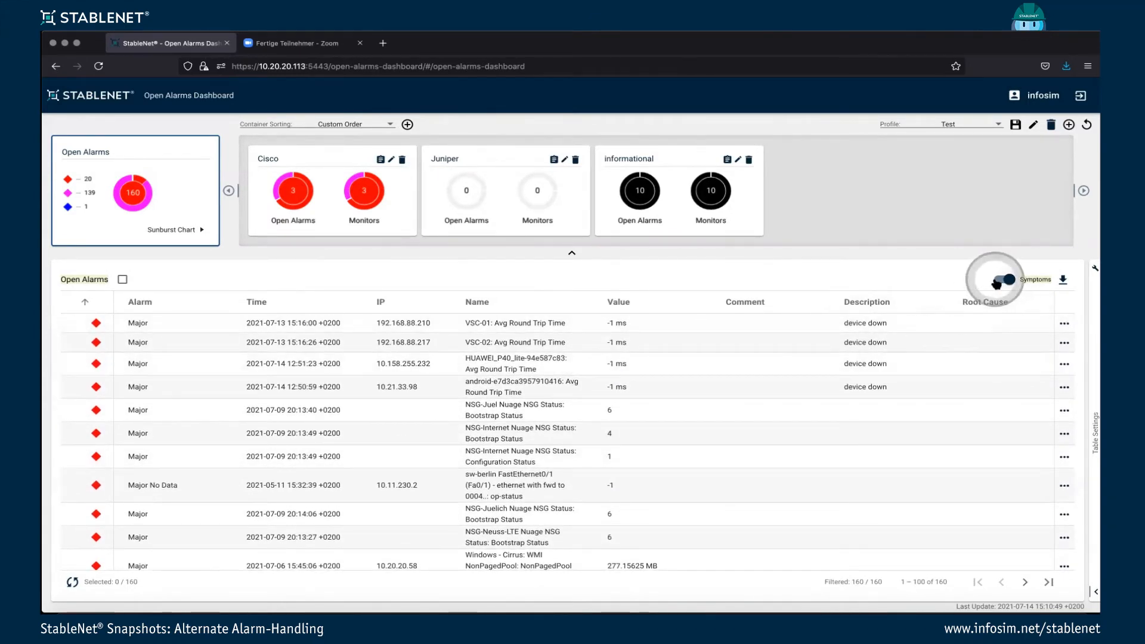
pyautogui.click(998, 281)
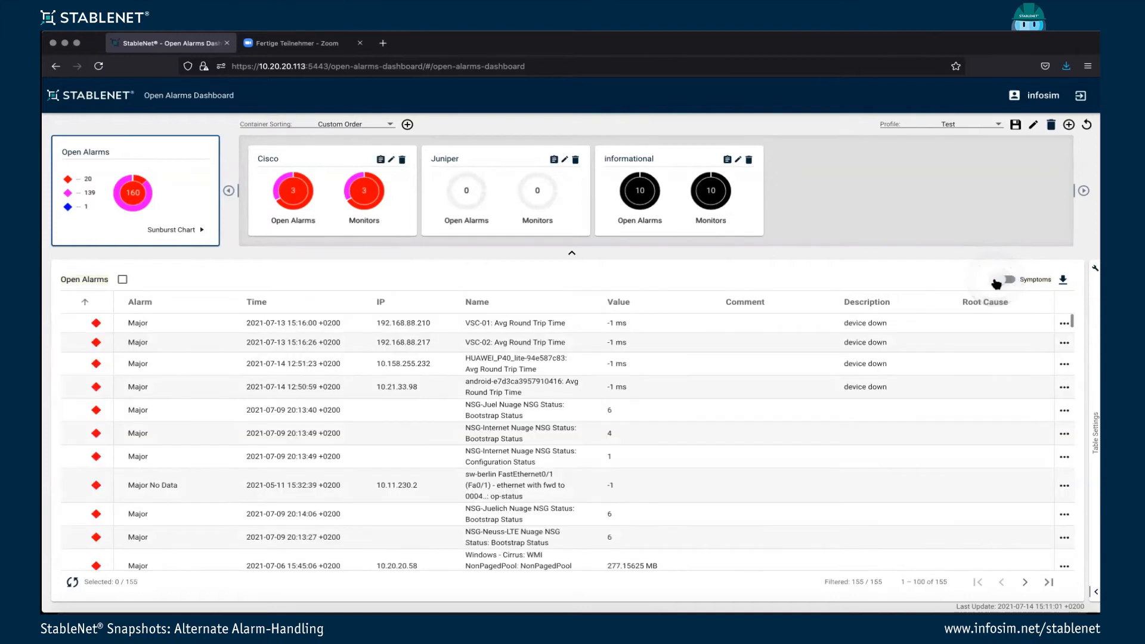
pyautogui.click(996, 282)
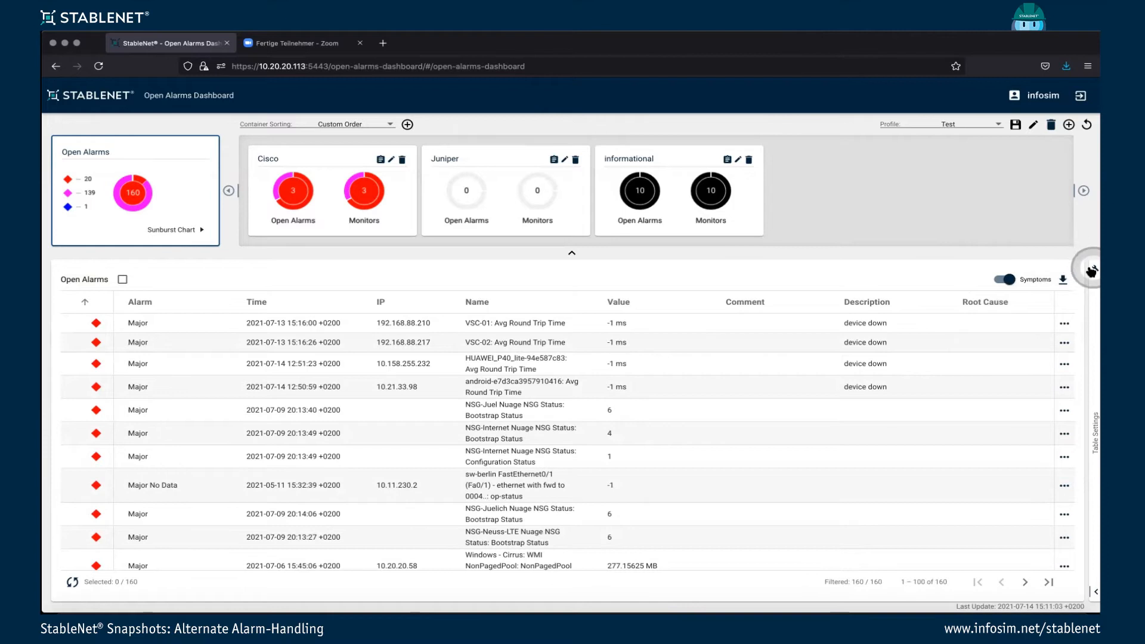
# Open the table settings, hide the Comment and Description columns, and show both columns again.
pyautogui.click(1091, 271)
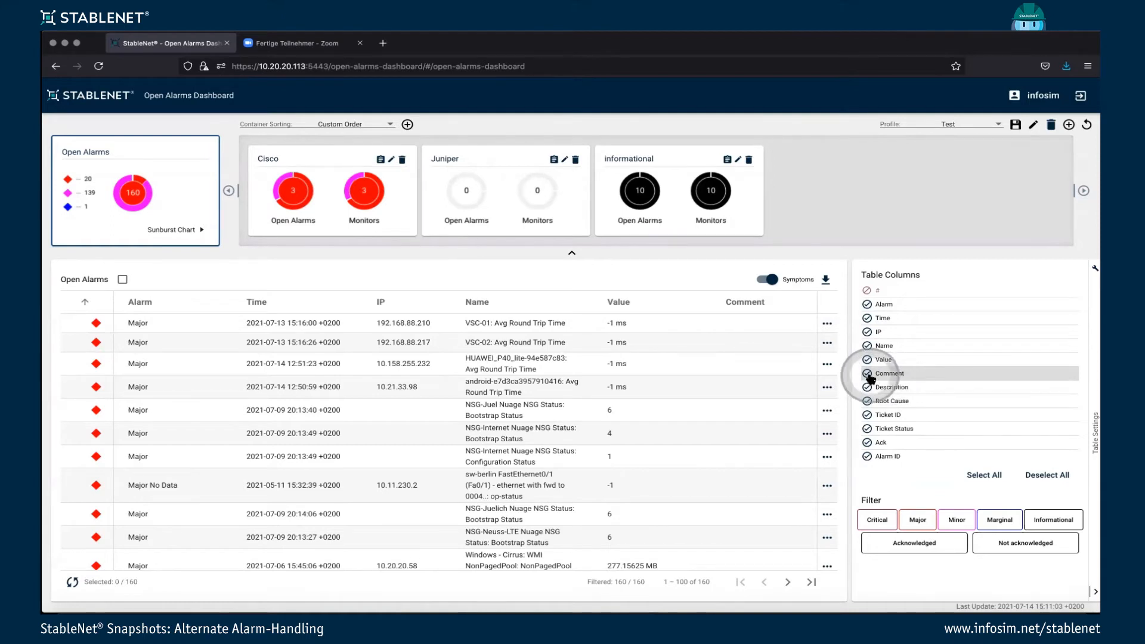
pyautogui.click(868, 374)
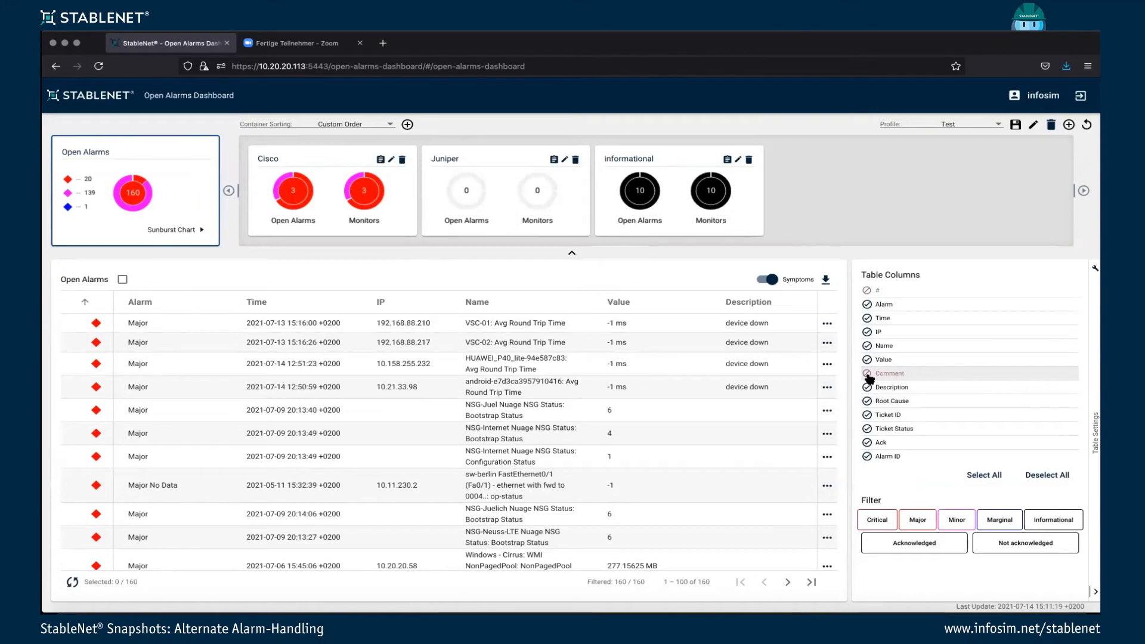
pyautogui.click(868, 387)
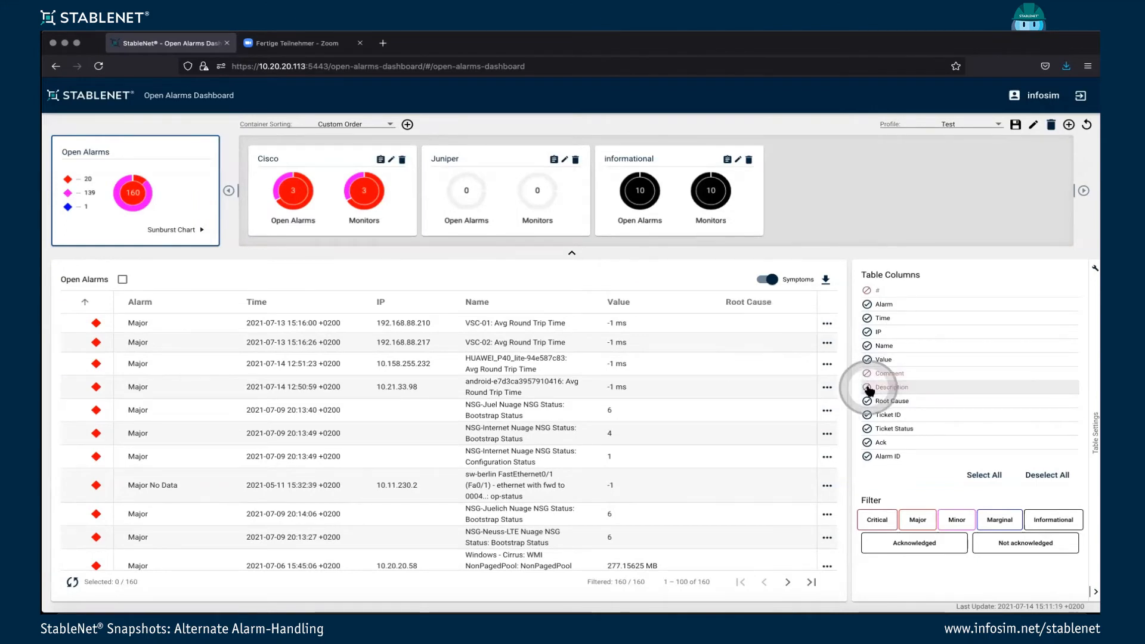
pyautogui.click(869, 375)
pyautogui.click(873, 389)
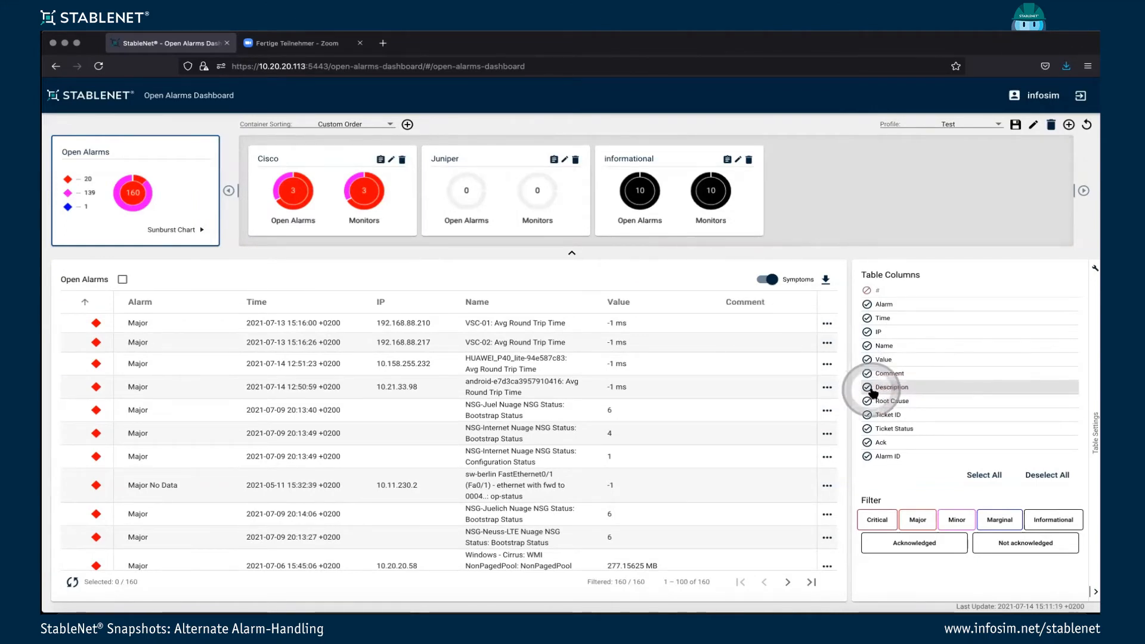
pyautogui.click(676, 399)
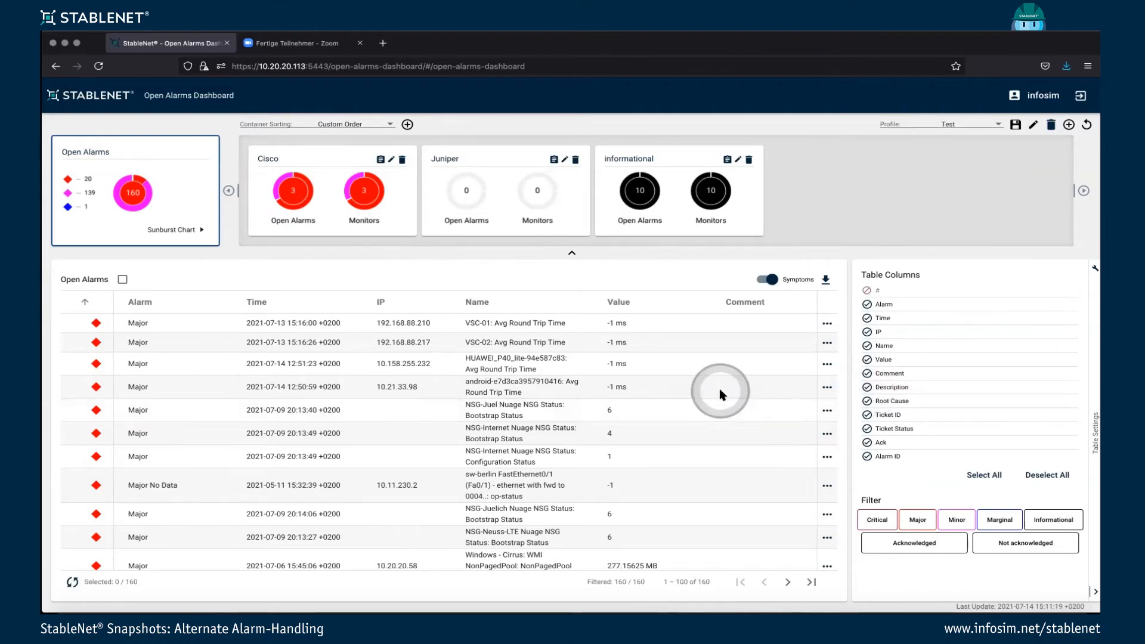
# Filter the open alarms to Major and Minor severities and look through the filtered list.
pyautogui.click(882, 523)
pyautogui.click(924, 522)
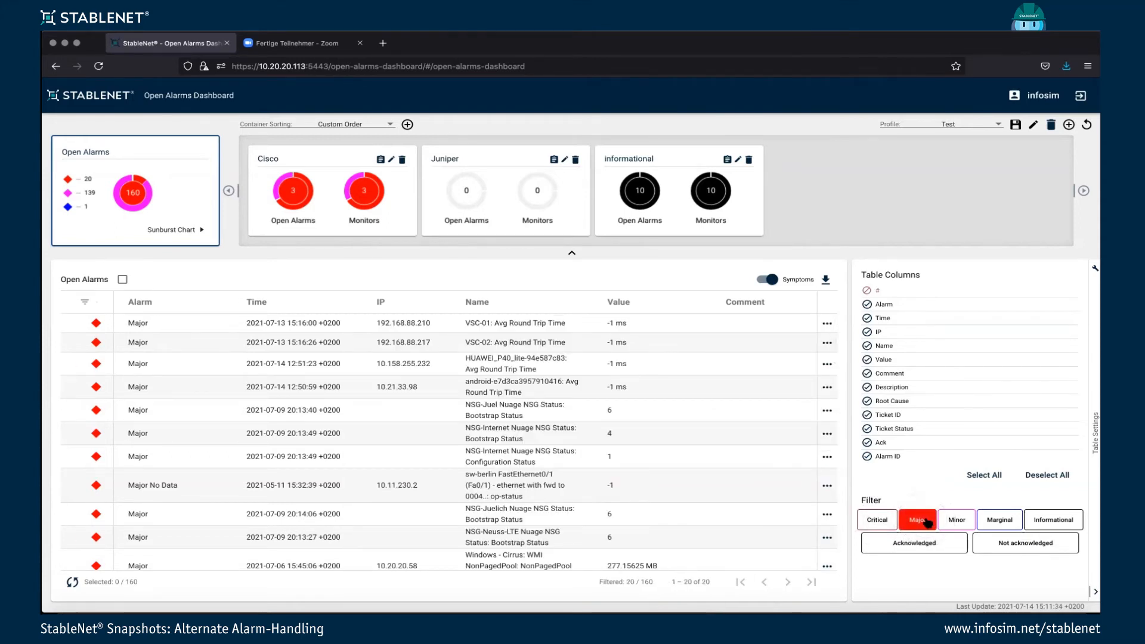
pyautogui.click(955, 521)
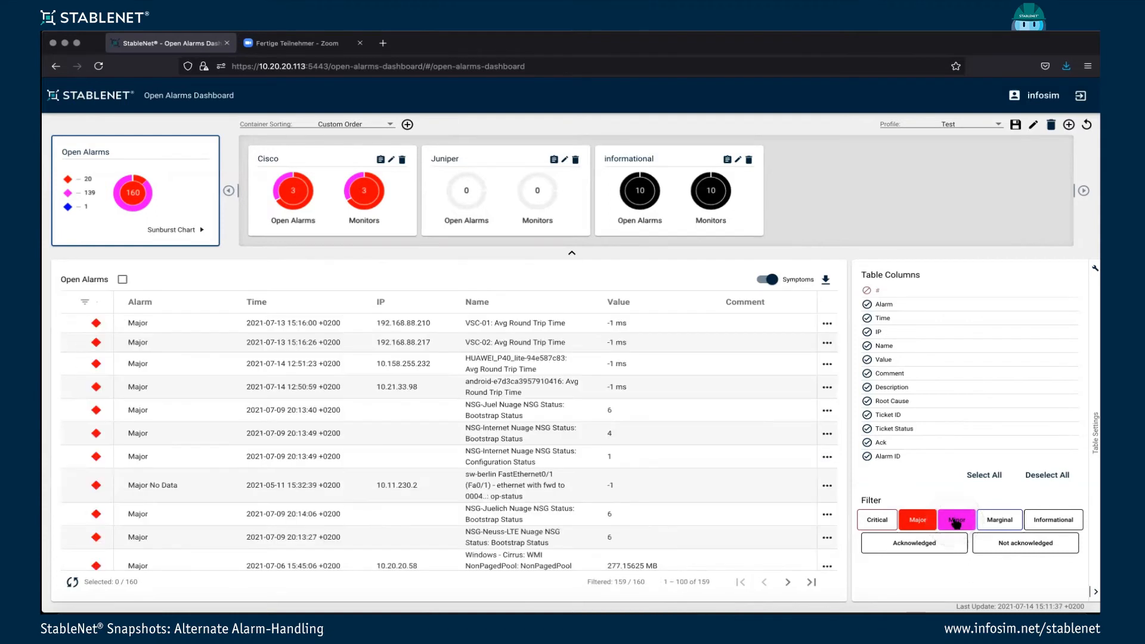
pyautogui.scroll(-20, 733, 501)
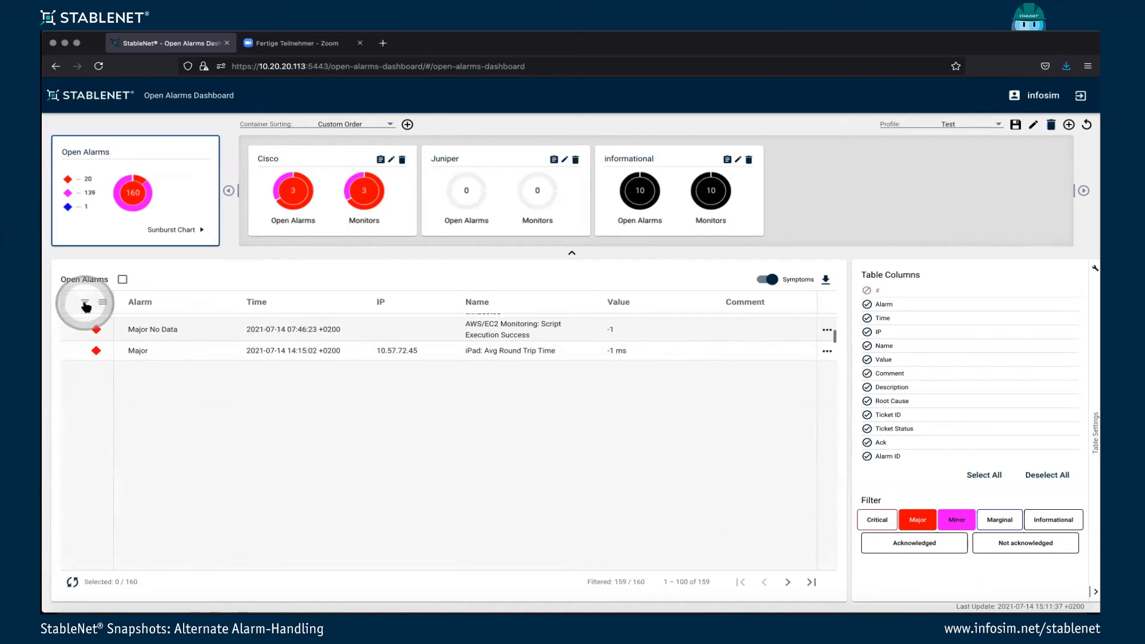
# Reverse the severity sorting, remove the Major and Minor filters through the severity column, and close the table settings.
pyautogui.click(86, 305)
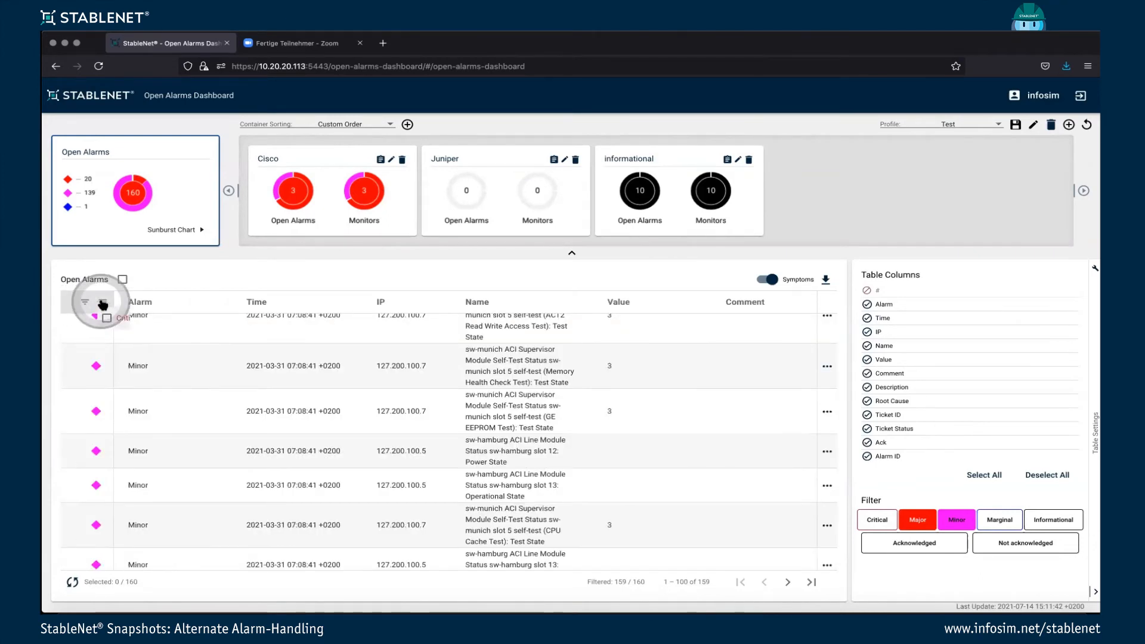
pyautogui.click(103, 303)
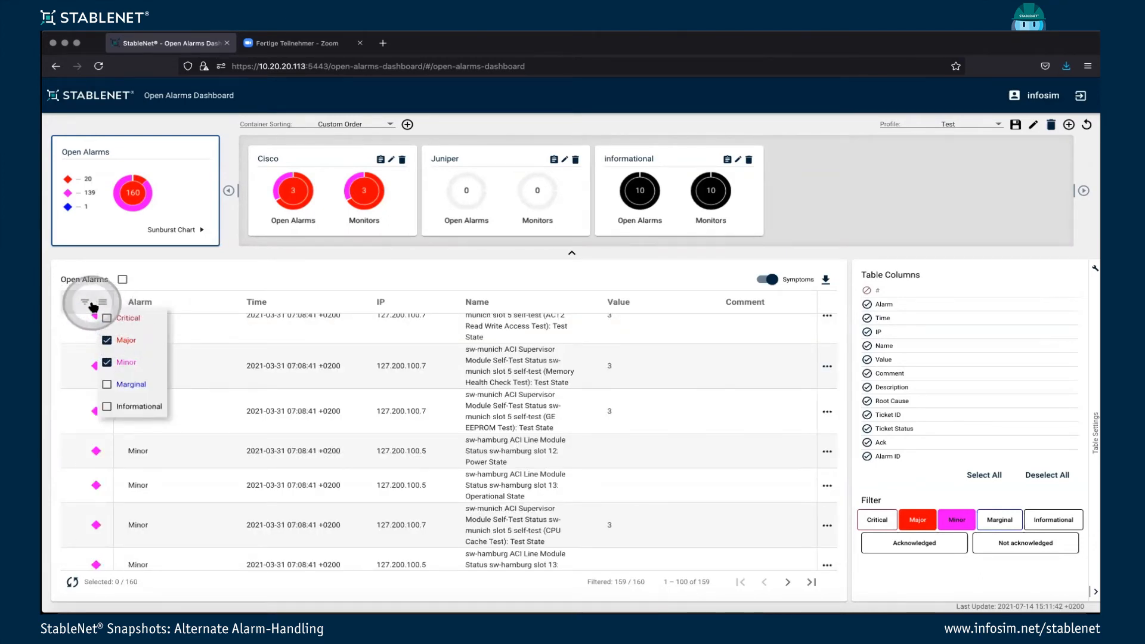
pyautogui.click(107, 319)
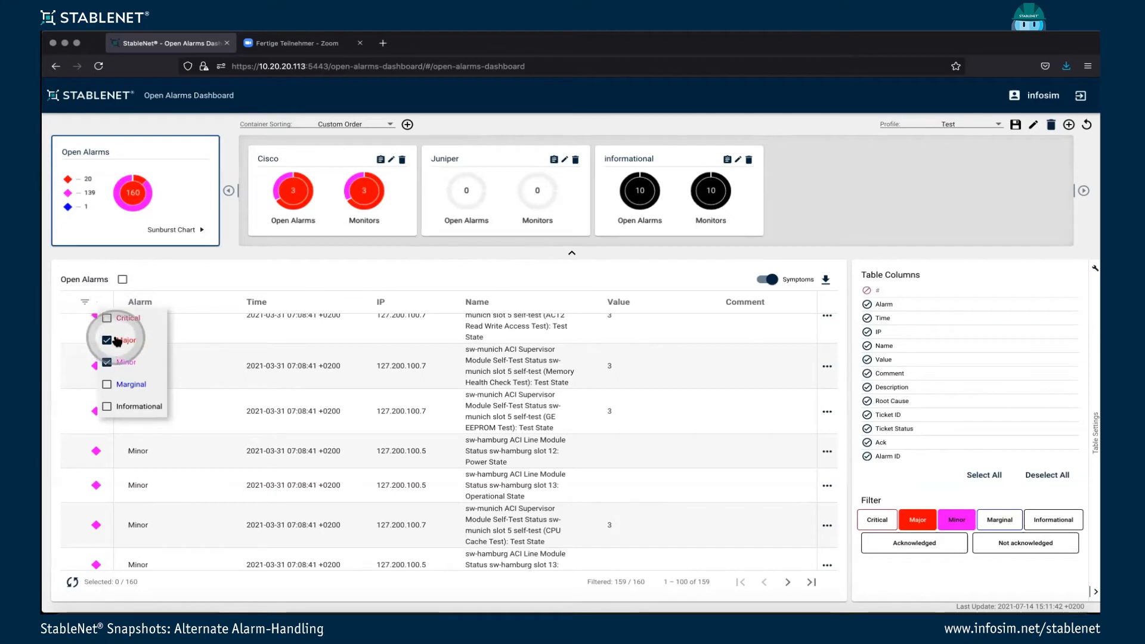
pyautogui.click(107, 341)
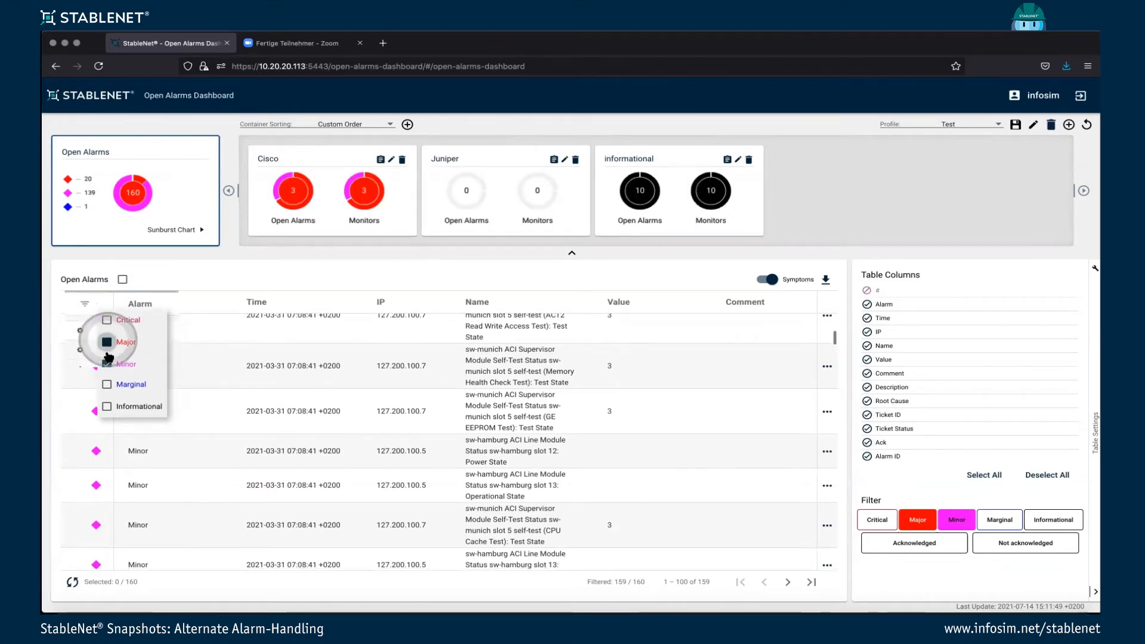
pyautogui.click(107, 362)
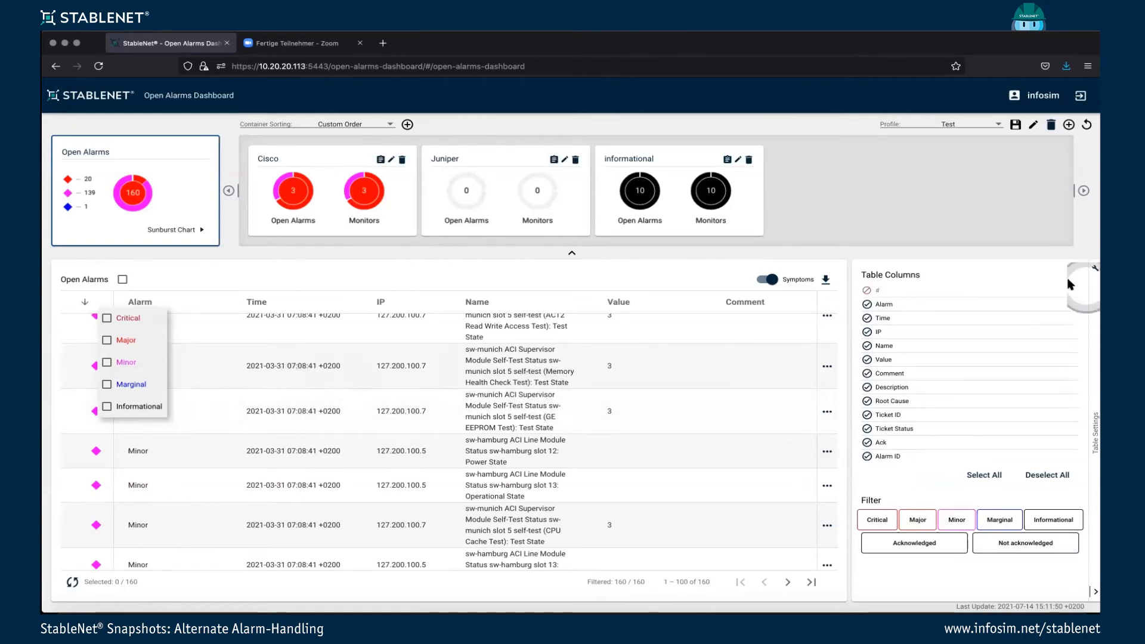
pyautogui.click(1092, 272)
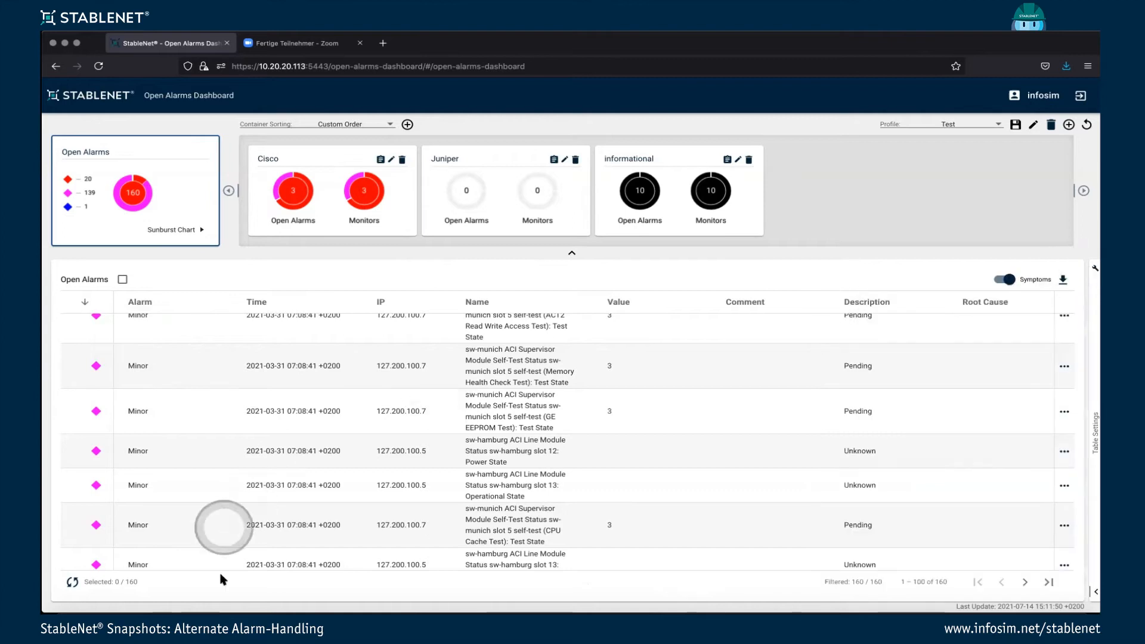
# Switch to the StableNet Telco GUI and examine the v2_MPLS_Core routers on the vLab - Traffic Generation weather map.
pyautogui.click(291, 608)
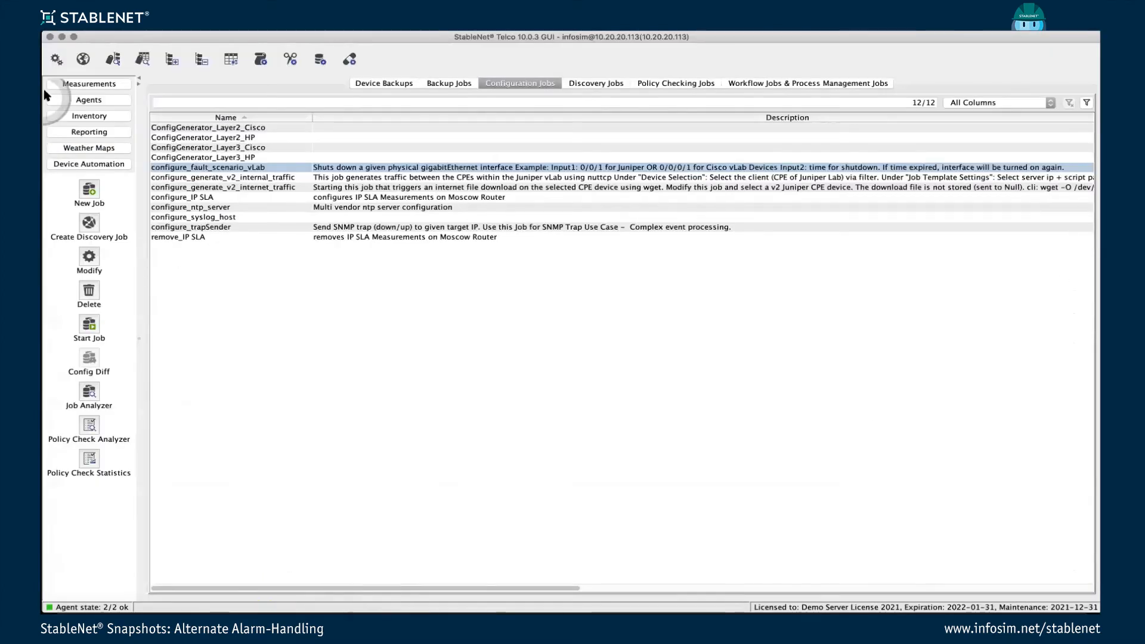
pyautogui.click(94, 148)
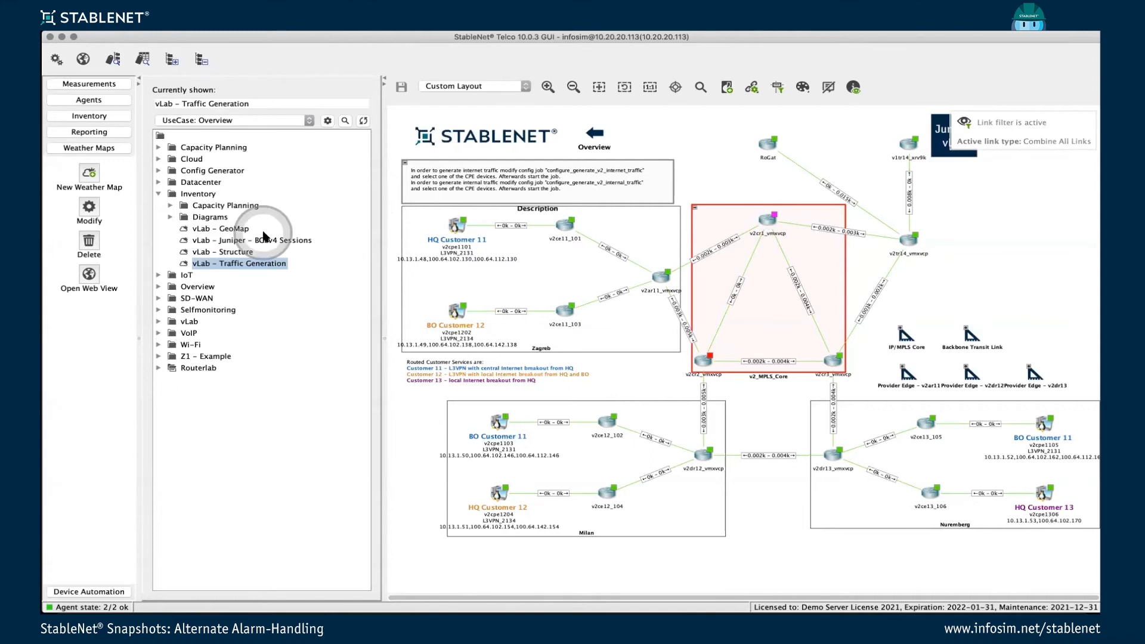
pyautogui.moveTo(762, 227); pyautogui.dragTo(765, 225)
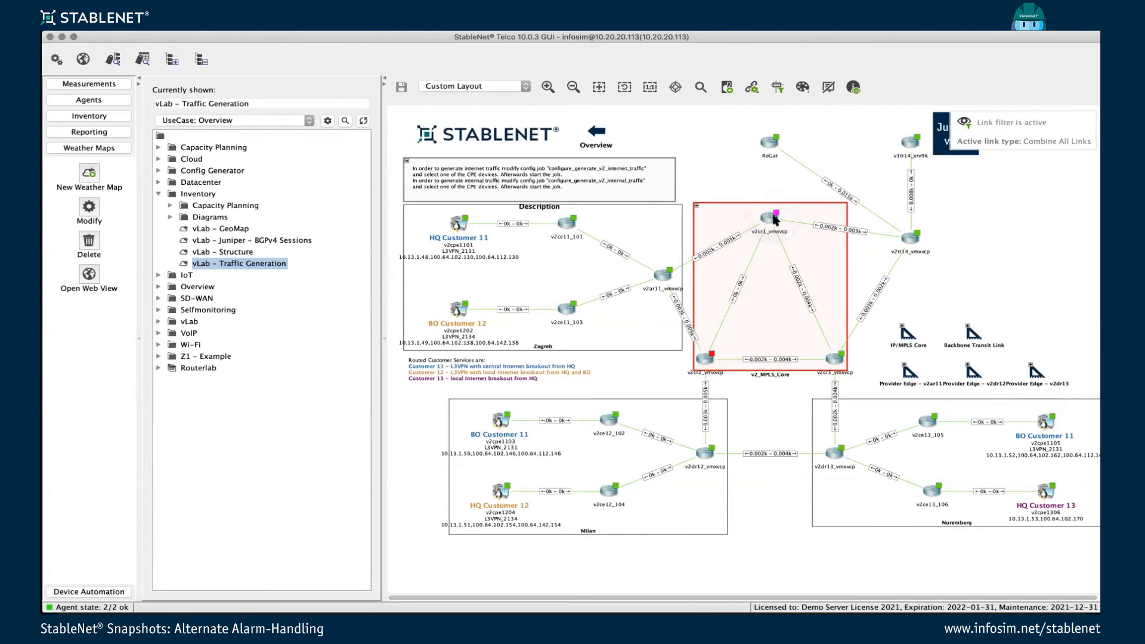
# Filter the open alarms in the measurements view by "v2cr".
pyautogui.click(89, 83)
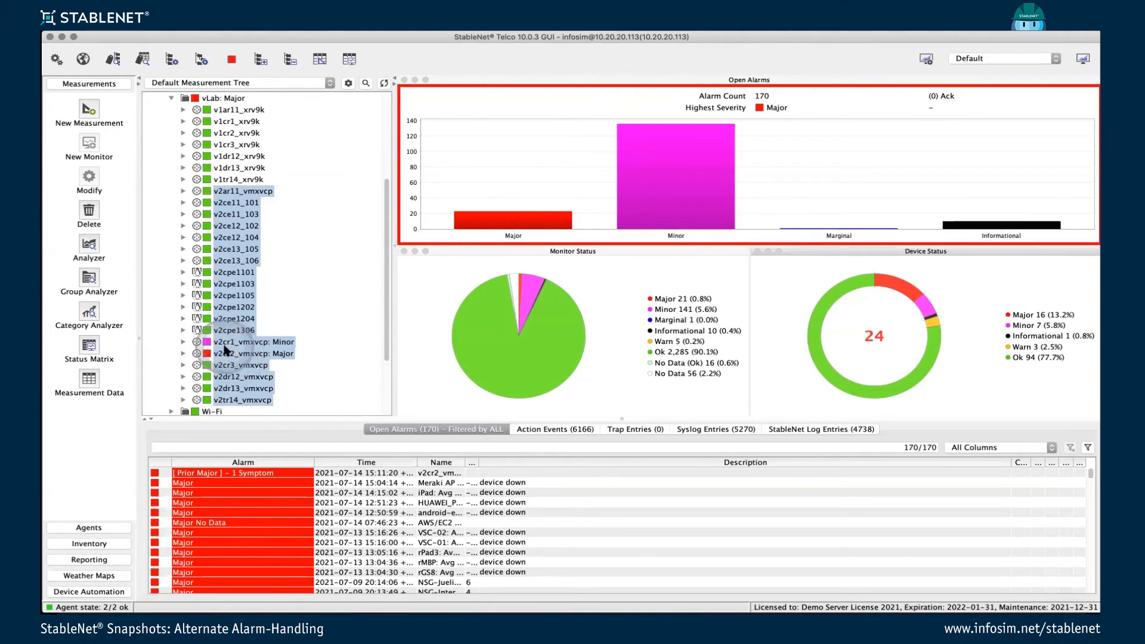
pyautogui.write('v2')
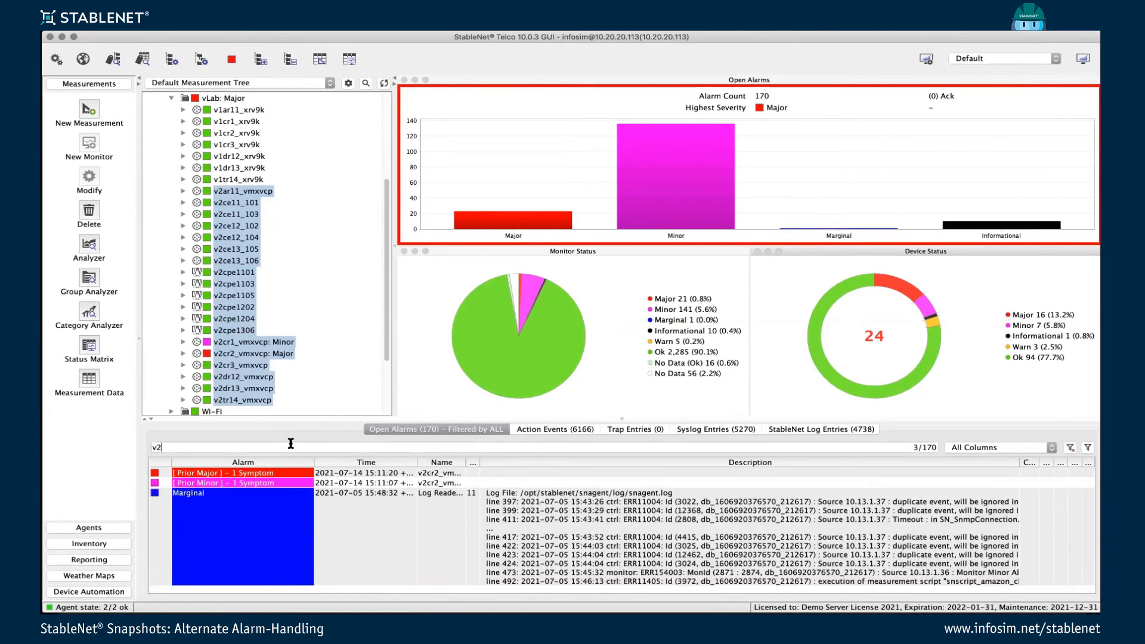
pyautogui.write('cr')
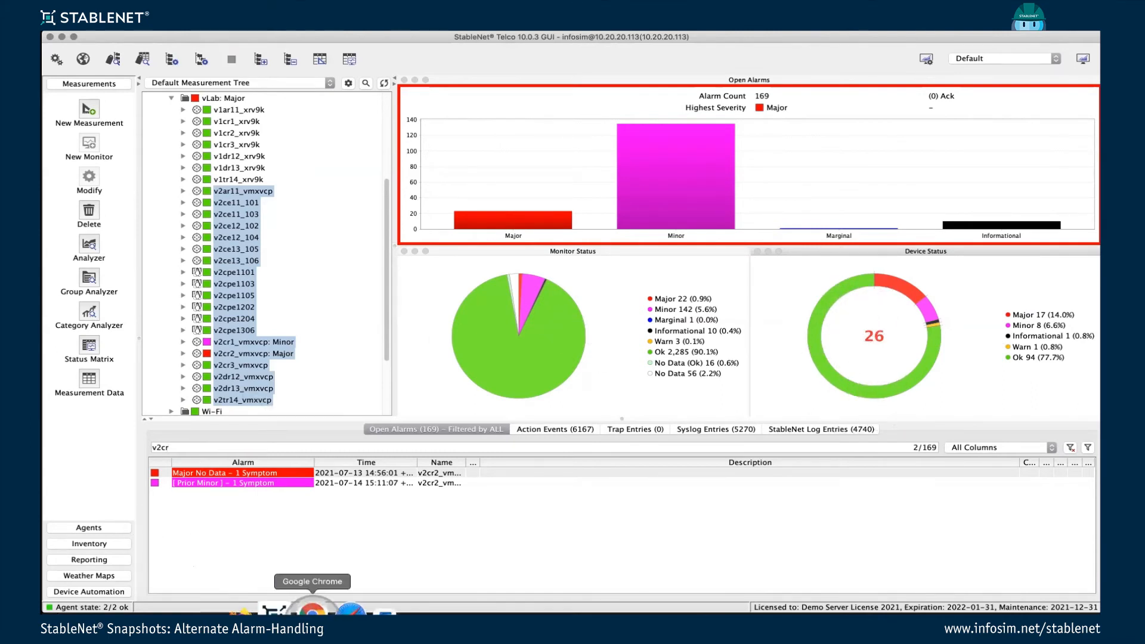
# Switch back to the Open Alarms Dashboard, sort the alarms by name, and filter the names to those containing "v2".
pyautogui.click(271, 609)
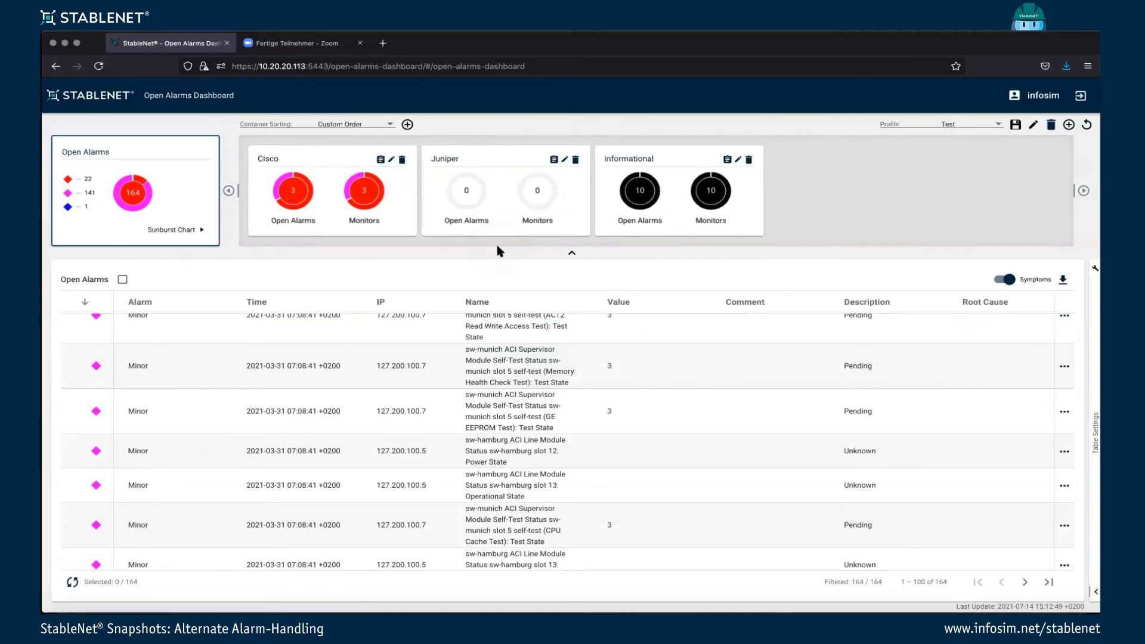
pyautogui.click(489, 302)
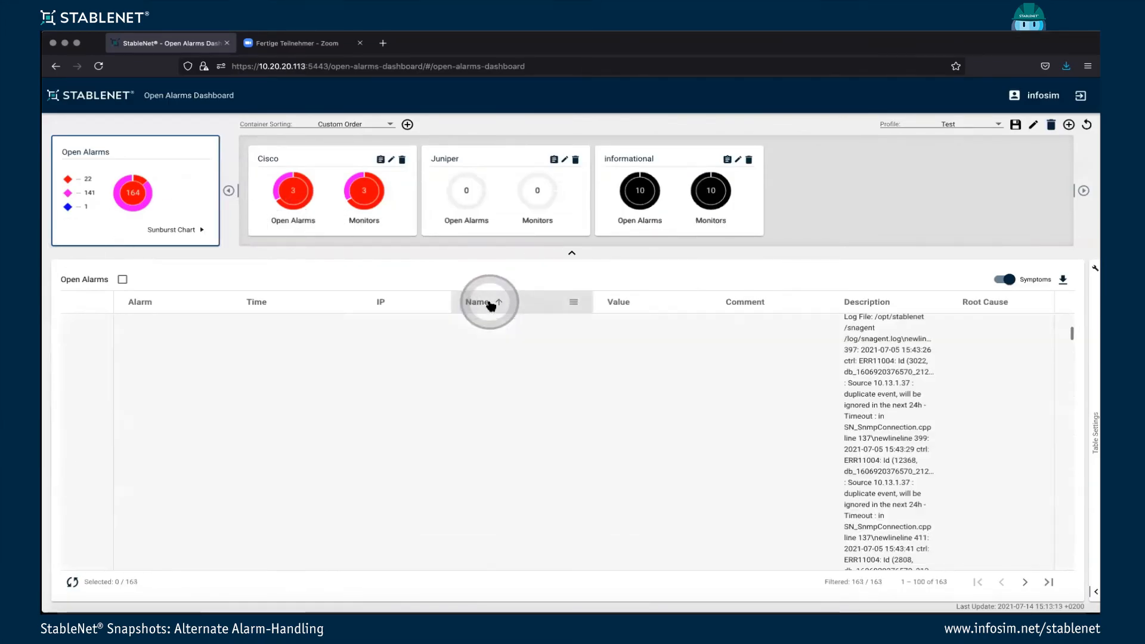
pyautogui.click(575, 303)
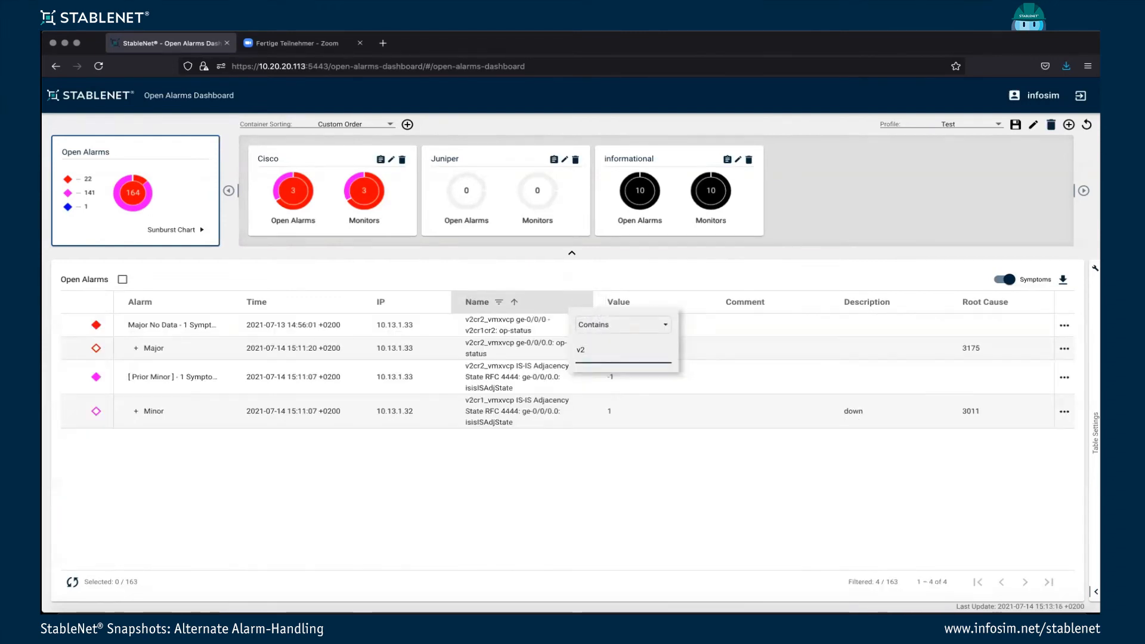
pyautogui.click(298, 448)
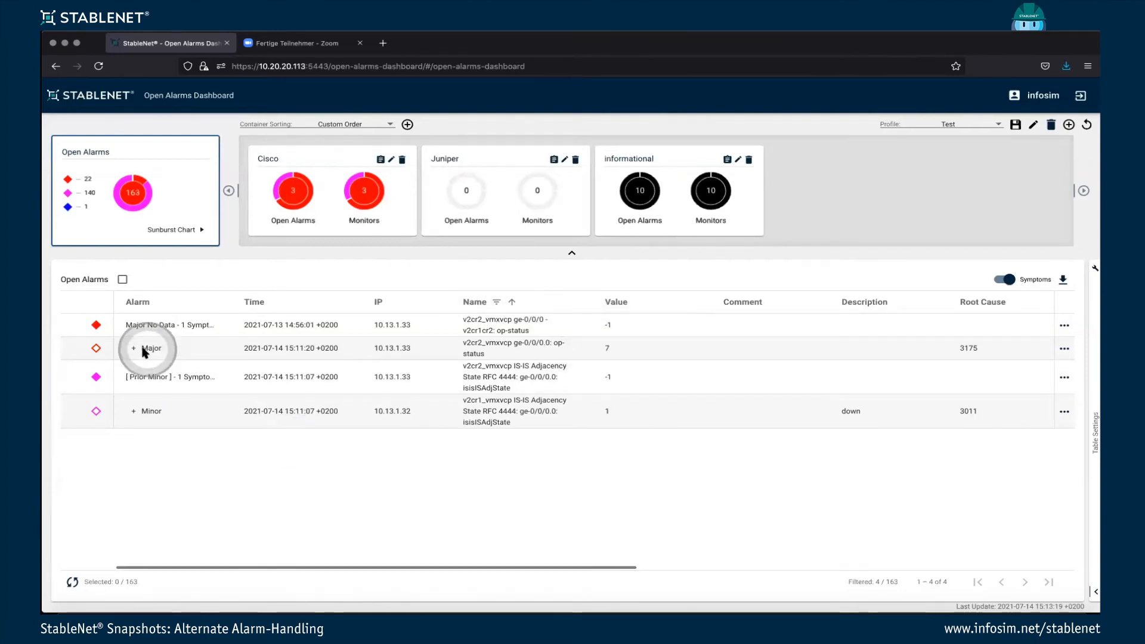
# View the alarm data and alarm impact of the v2cr2_vmxvcp ge-0/0/0 Major No Data alarm, and close its details.
pyautogui.doubleClick(515, 327)
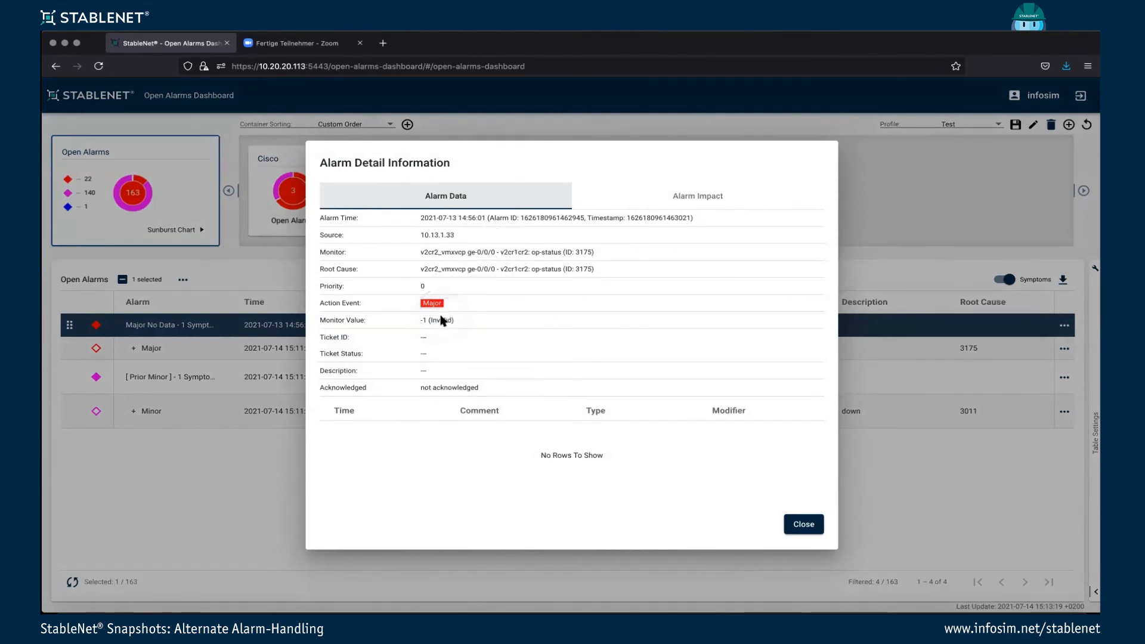
pyautogui.click(720, 196)
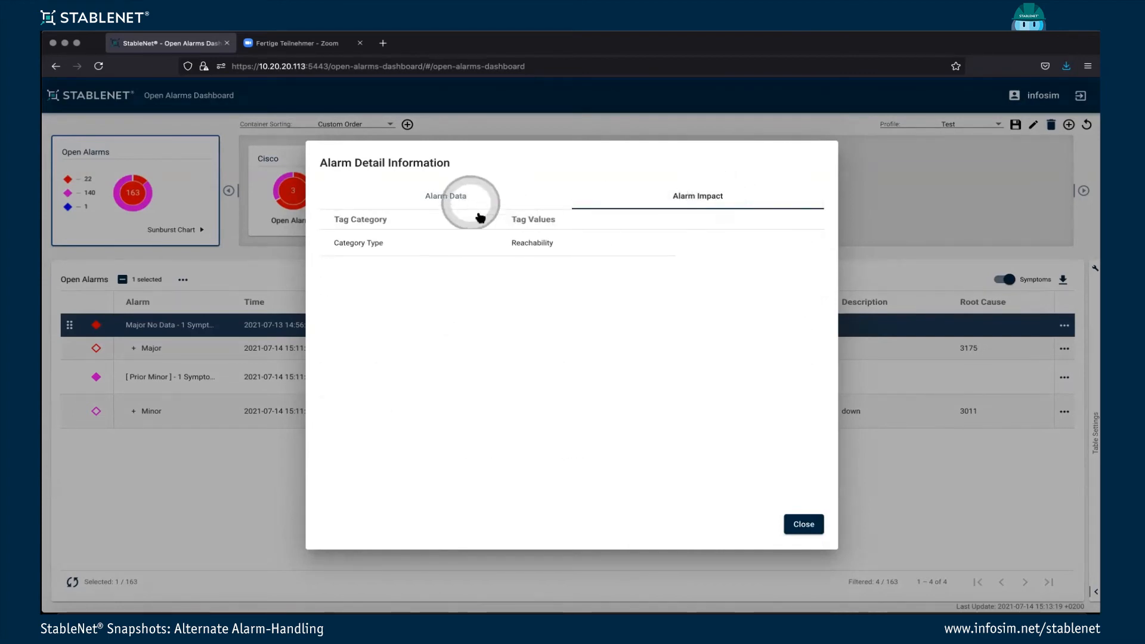
pyautogui.click(457, 199)
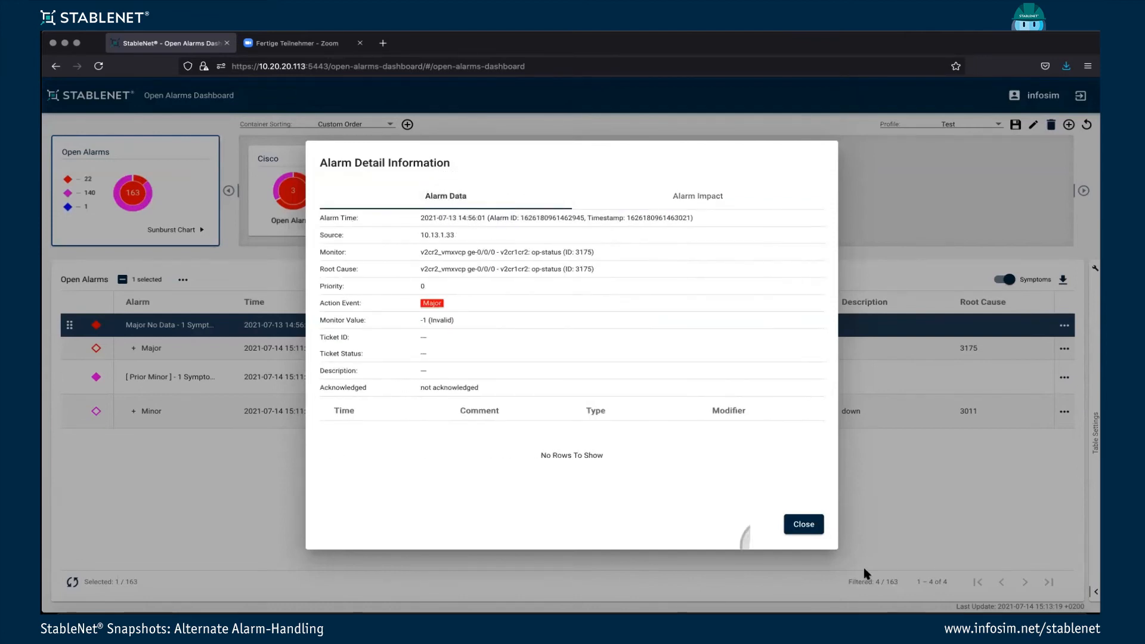
pyautogui.click(803, 524)
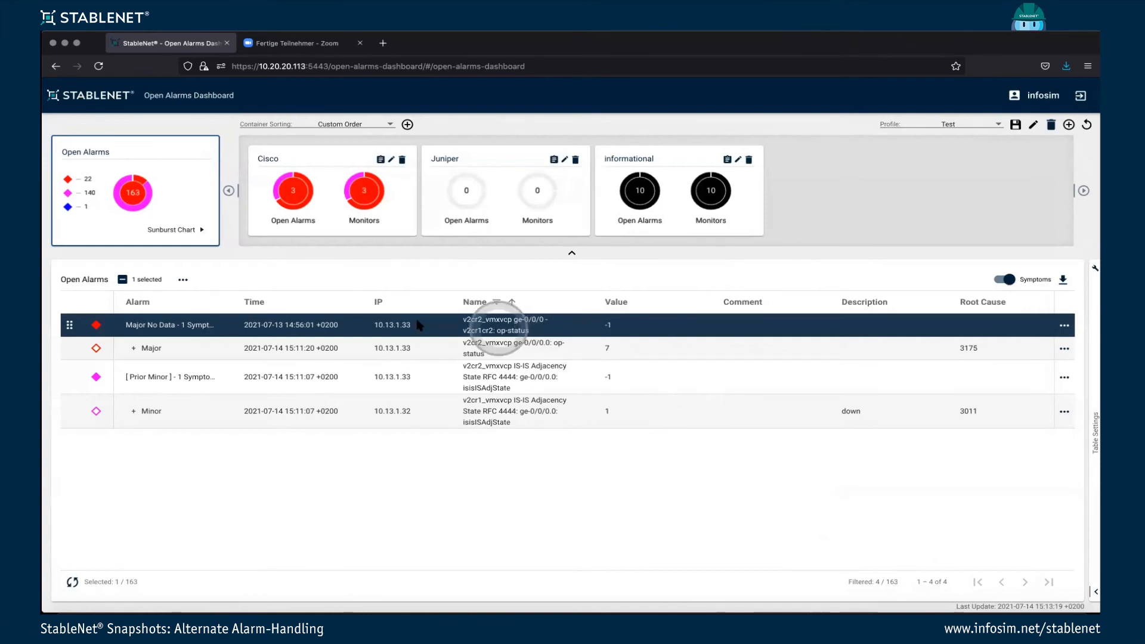
# Select all four filtered v2 alarms and move them into the Juniper container.
pyautogui.keyDown('shift'); pyautogui.click(76, 412); pyautogui.keyUp('shift')
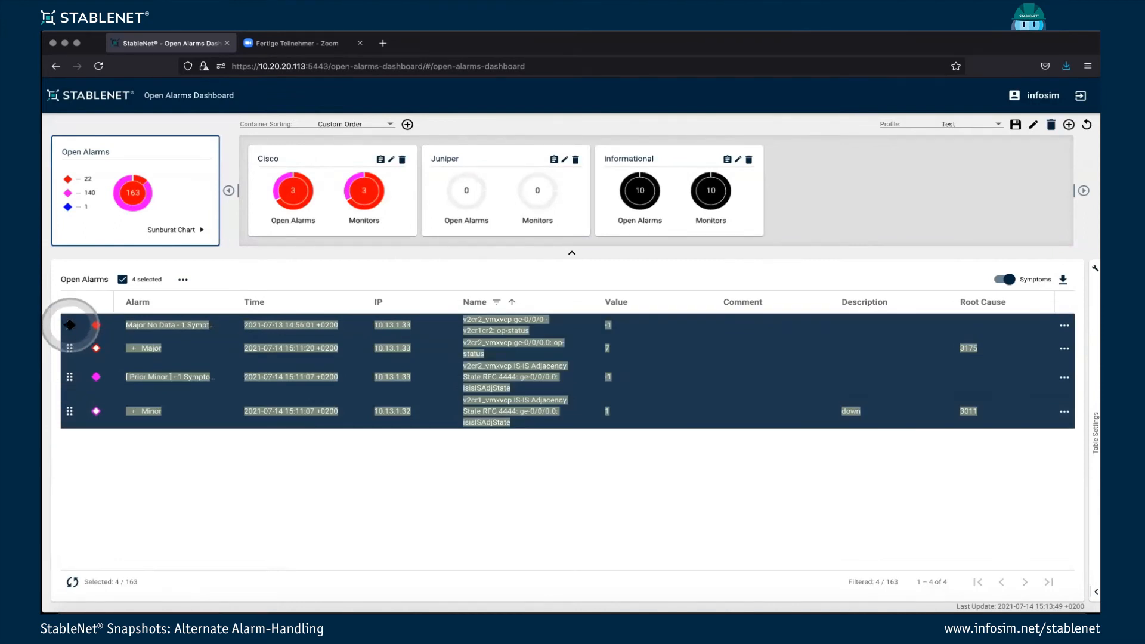
pyautogui.moveTo(70, 325); pyautogui.dragTo(480, 194)
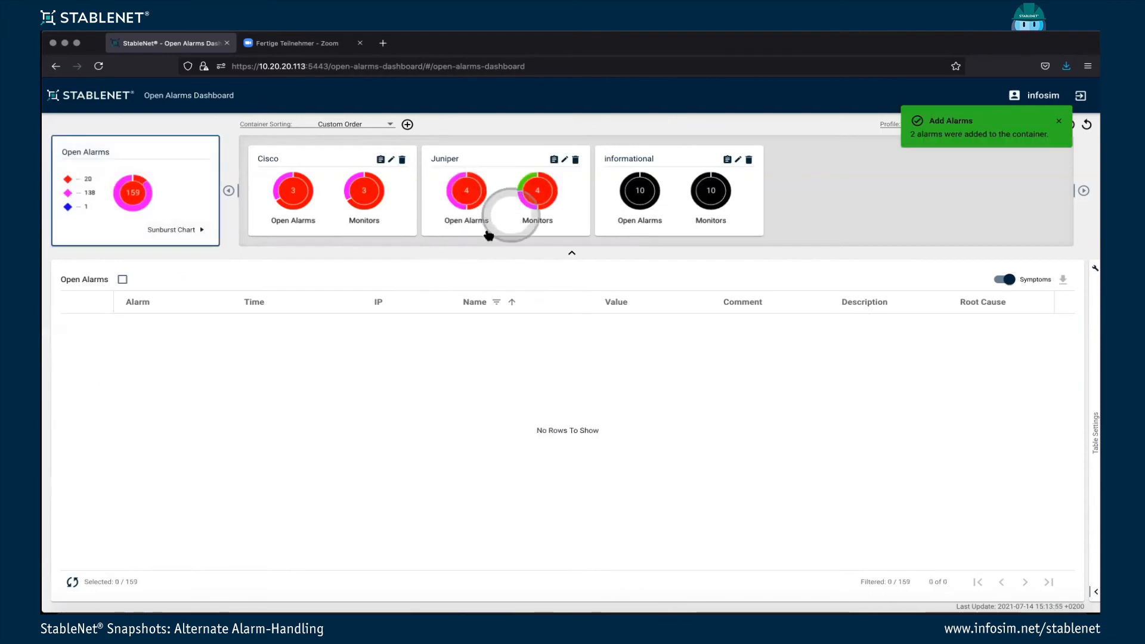
# View the Juniper container's Open Alarms chart as a sunburst, and switch it back to a donut.
pyautogui.click(468, 197)
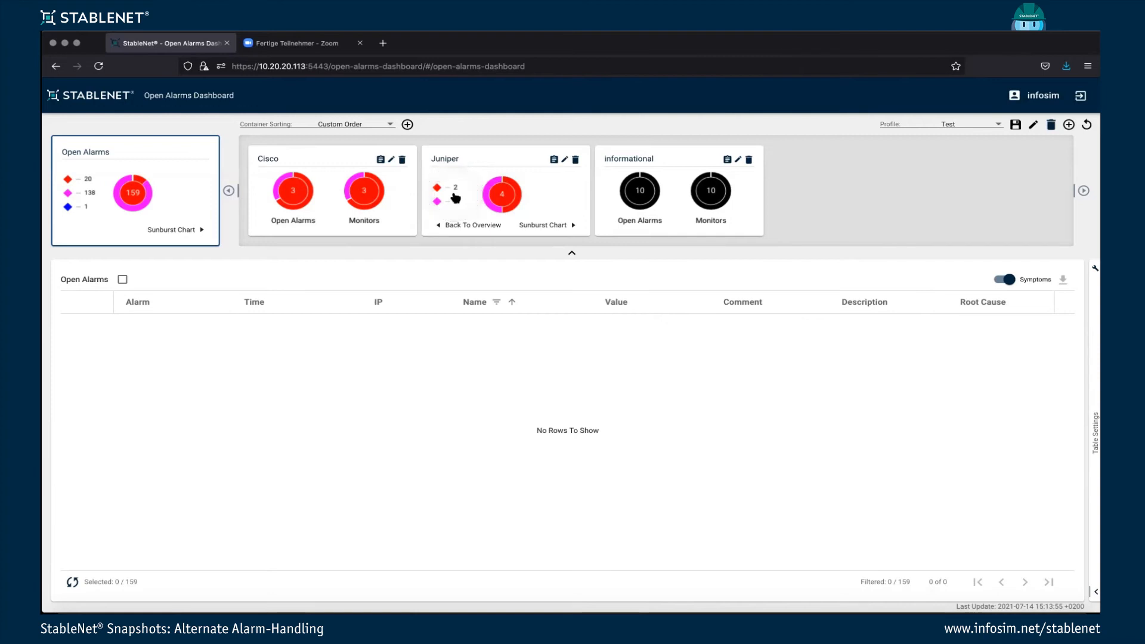
pyautogui.click(542, 225)
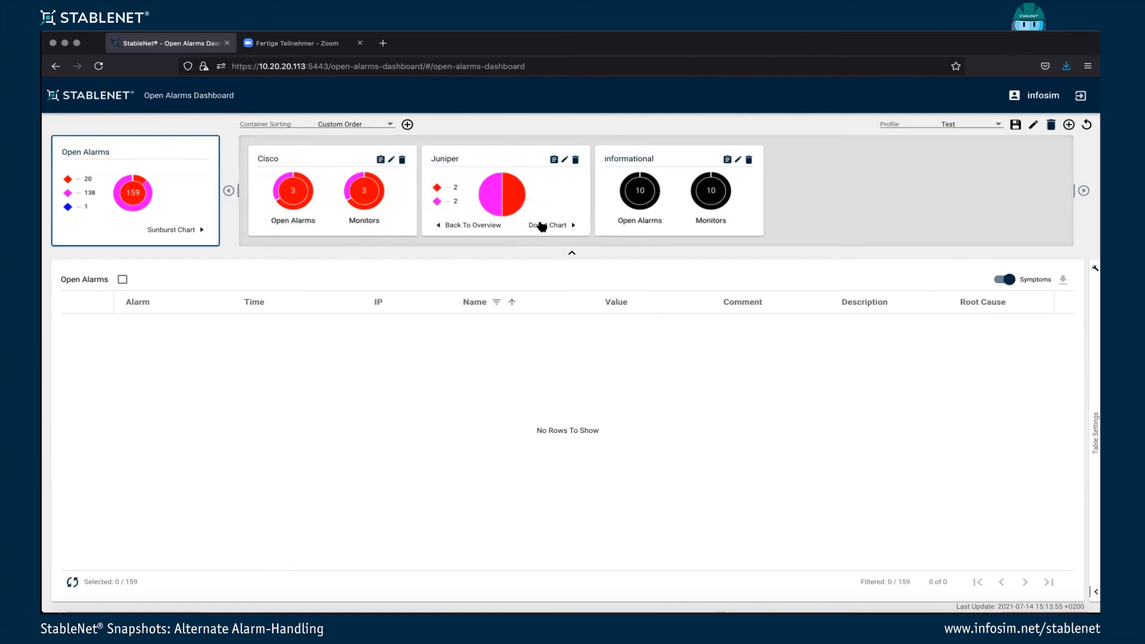
pyautogui.click(542, 225)
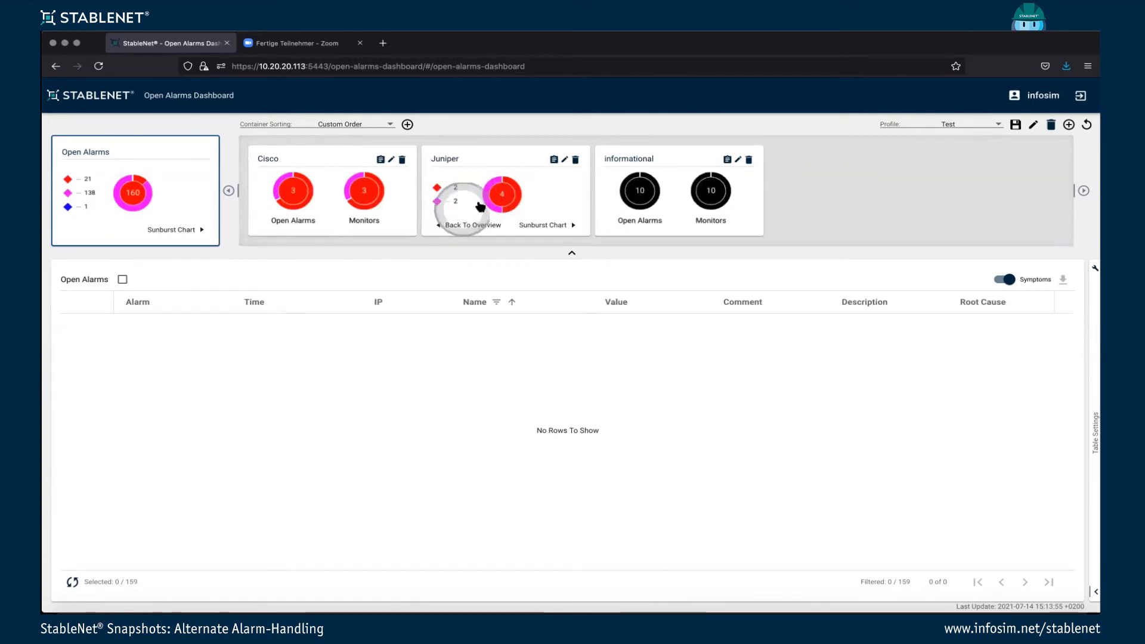
# Reverse the name sorting of the open alarms and clear the "v2" name filter.
pyautogui.click(507, 304)
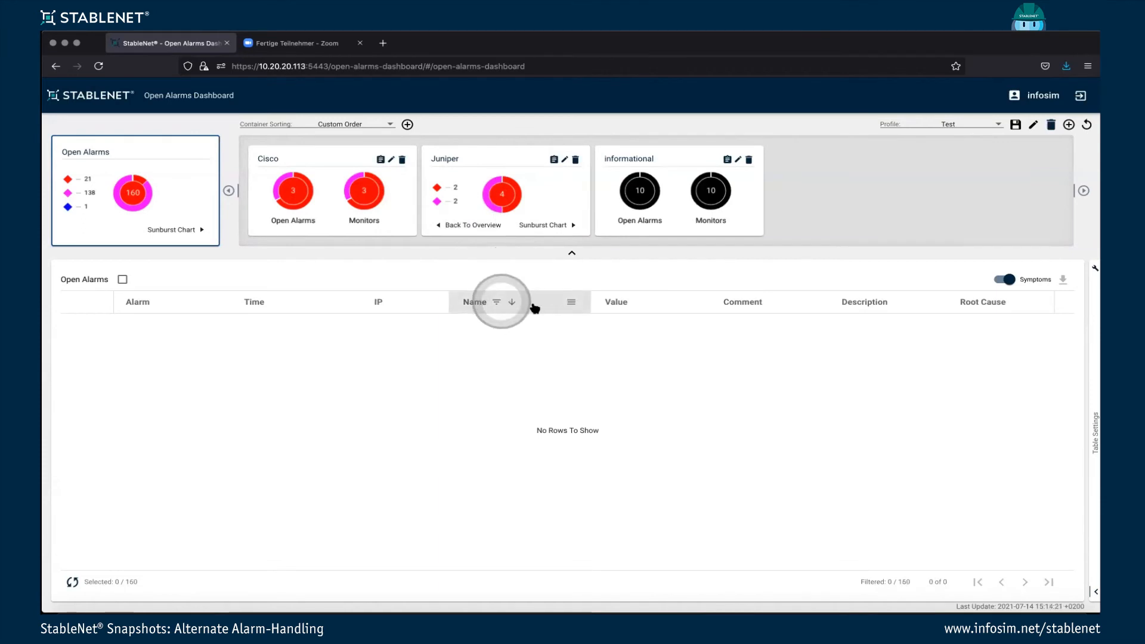
pyautogui.click(567, 304)
pyautogui.press('BackSpace')
pyautogui.press('BackSpace')
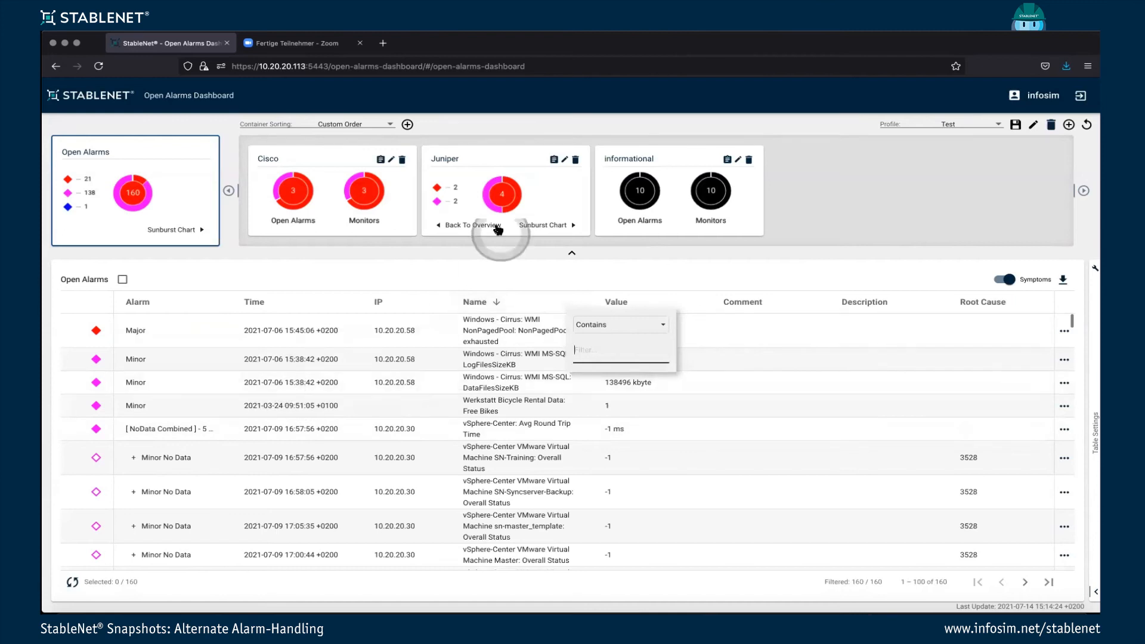
# Return the Juniper container to its overview, and view the vLab - Traffic Generation weather map in the StableNet desktop GUI.
pyautogui.click(466, 226)
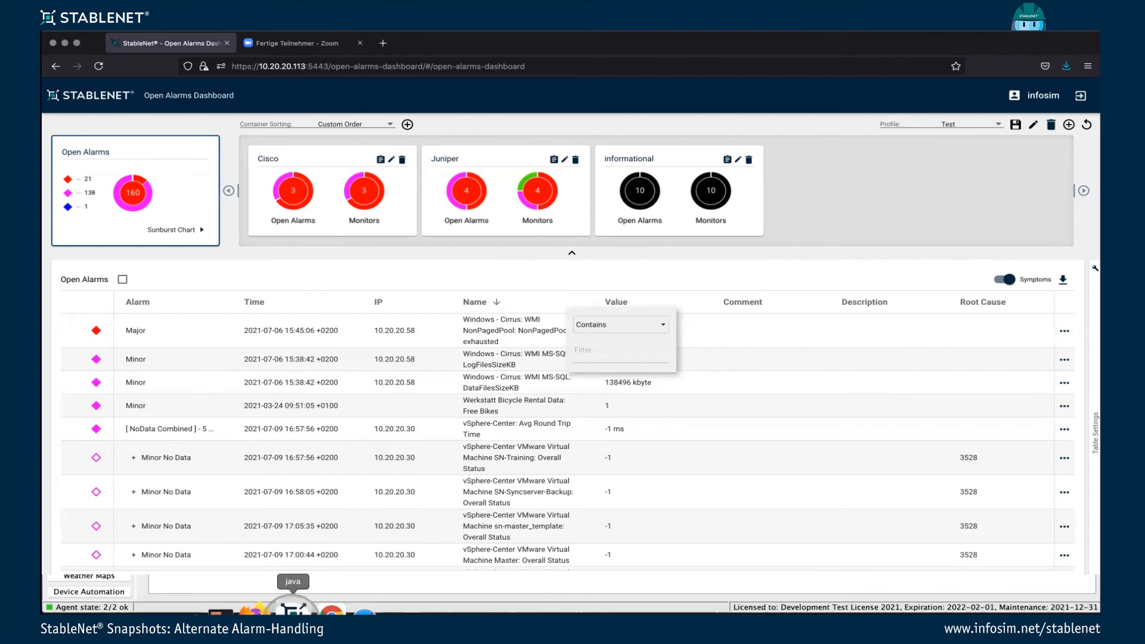
pyautogui.click(292, 609)
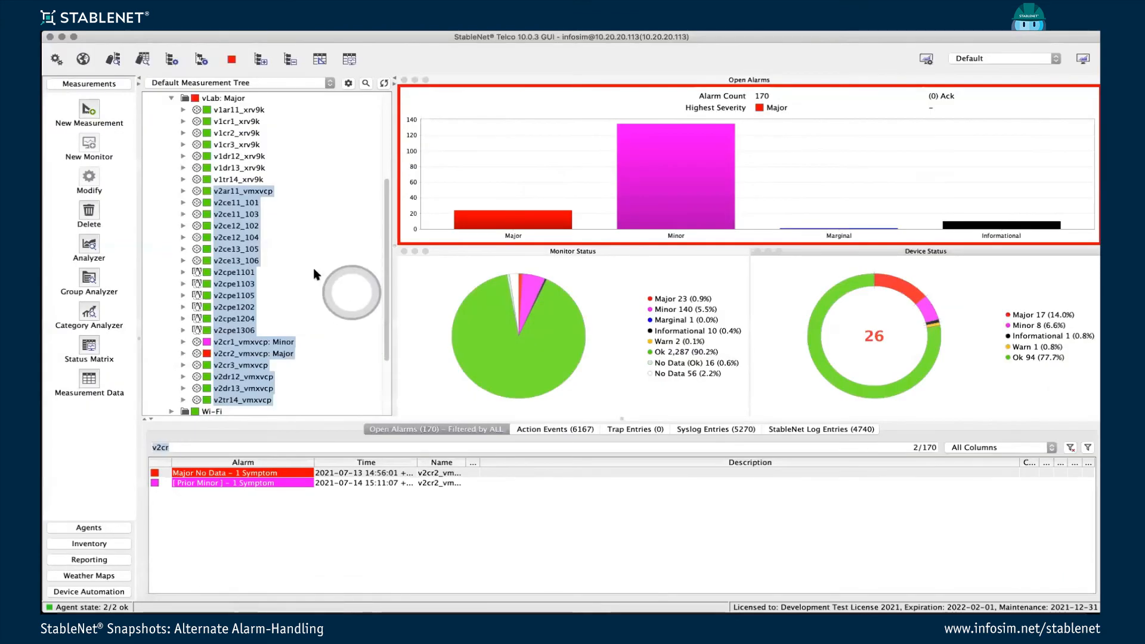
pyautogui.click(98, 575)
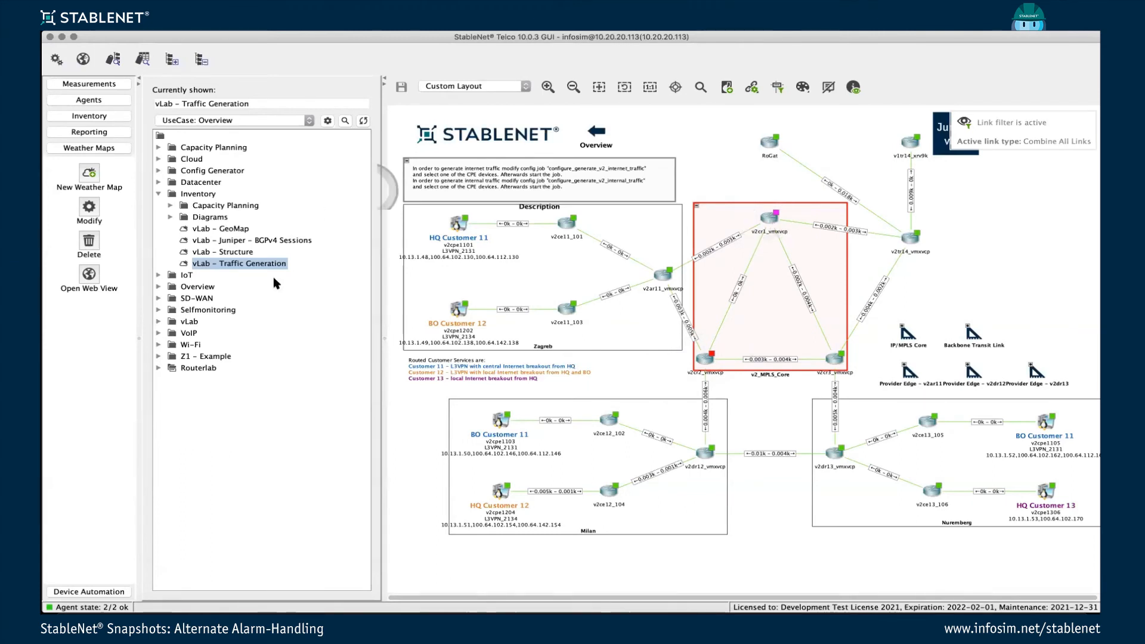
# Switch to the Open Alarms Dashboard in Firefox, view the Juniper container's cleanup and retain time settings, and close them without modifying.
pyautogui.click(276, 619)
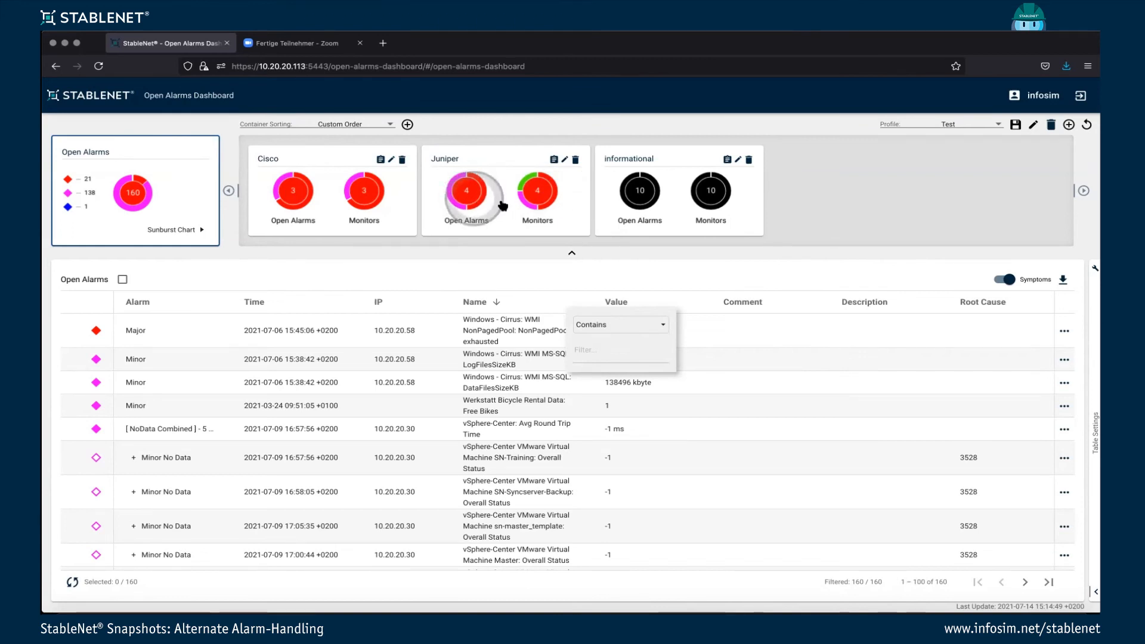
pyautogui.click(565, 160)
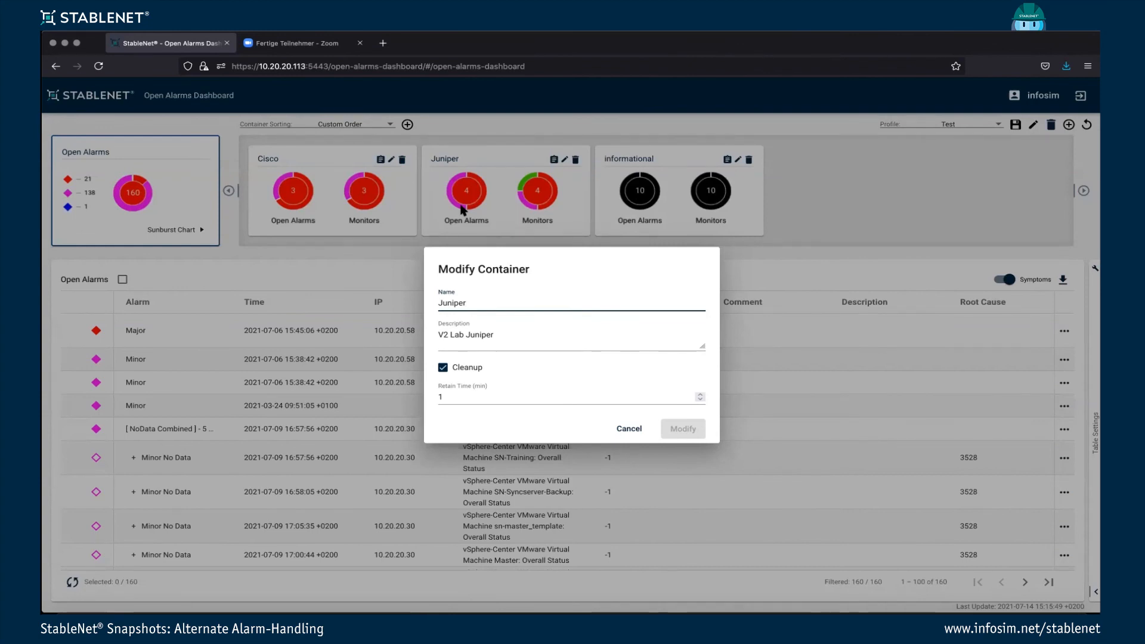
pyautogui.click(626, 429)
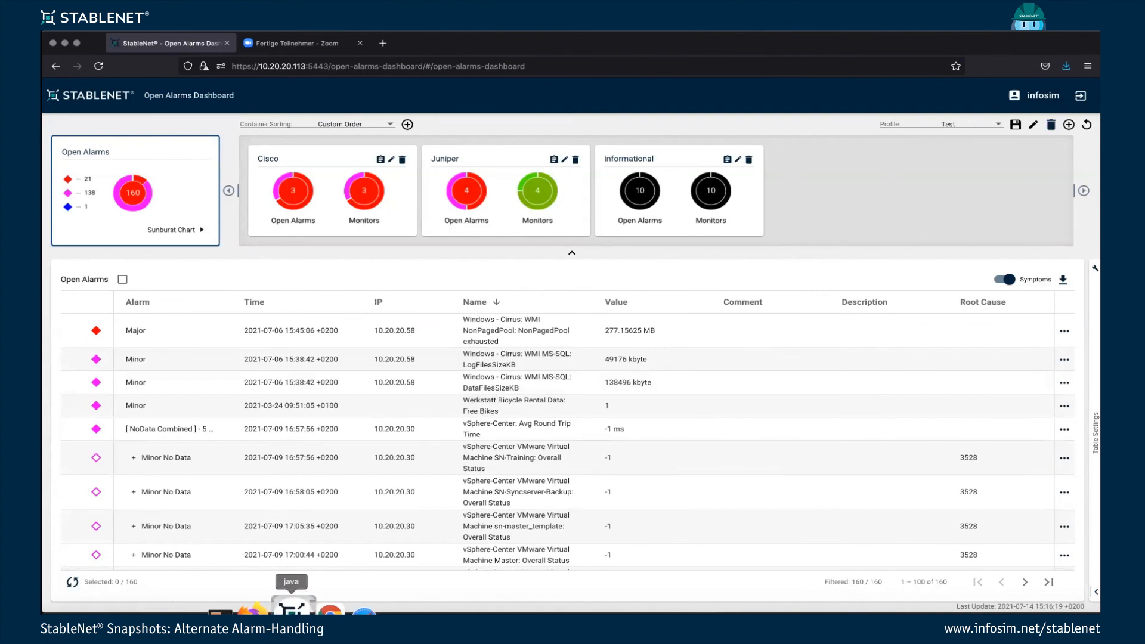
# Check the device states on the StableNet GUI's traffic generation map, and return to the Open Alarms Dashboard in Firefox.
pyautogui.click(291, 607)
pyautogui.click(819, 477)
pyautogui.click(819, 479)
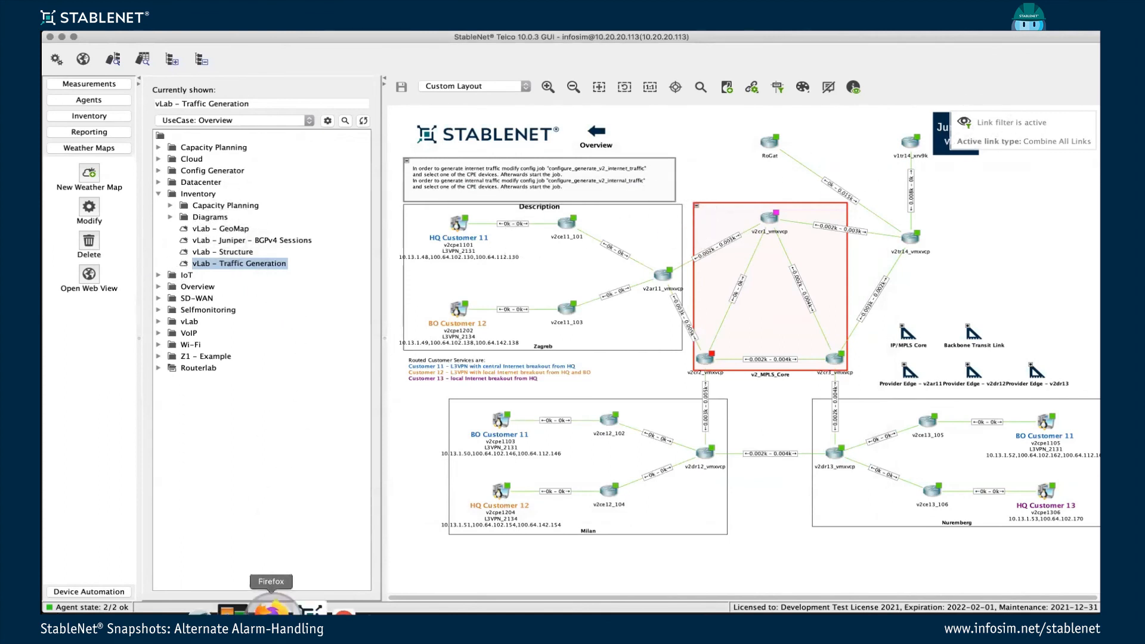
pyautogui.click(272, 608)
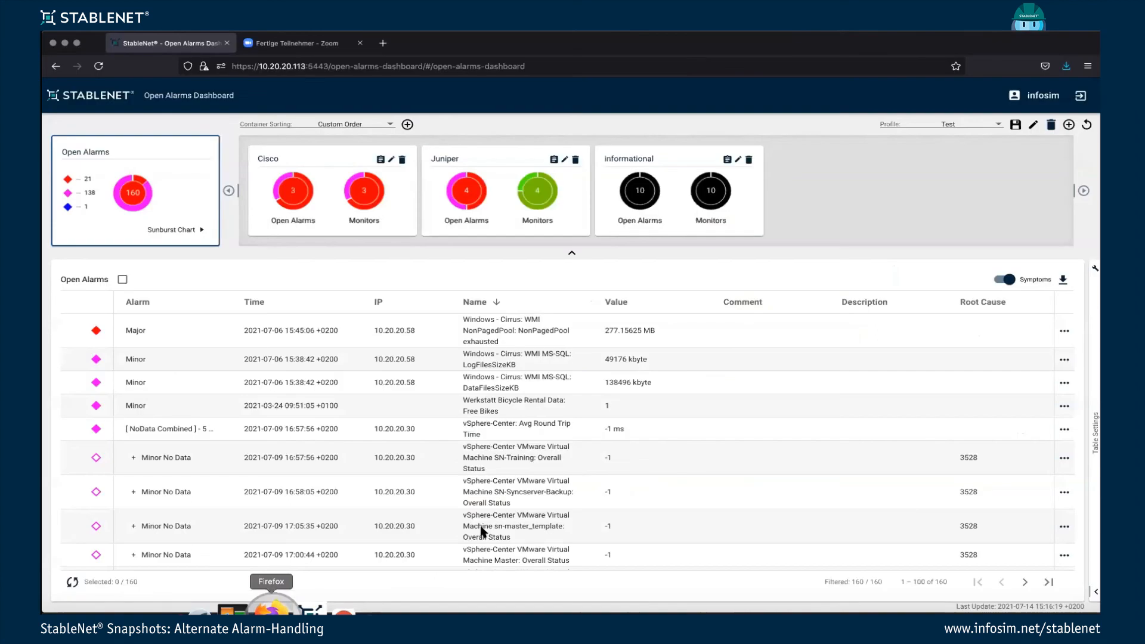
pyautogui.click(502, 302)
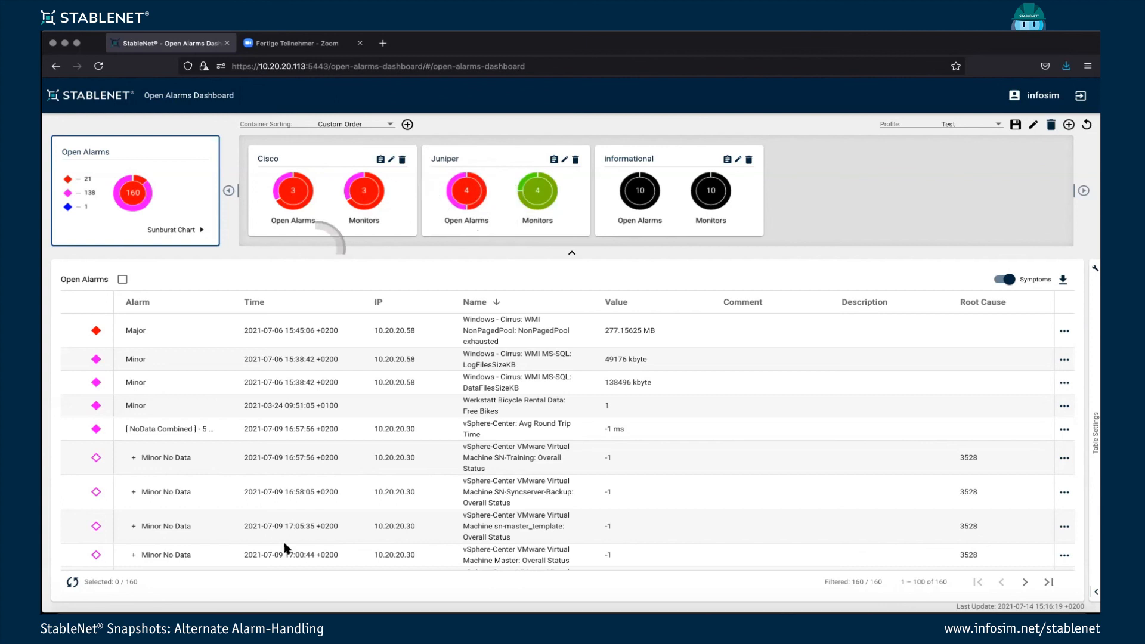
# Recheck the v2_MPLS_Core devices on the StableNet GUI's weather map, and expand v2cr1_vmxvcp in the Default Measurement Tree.
pyautogui.click(301, 609)
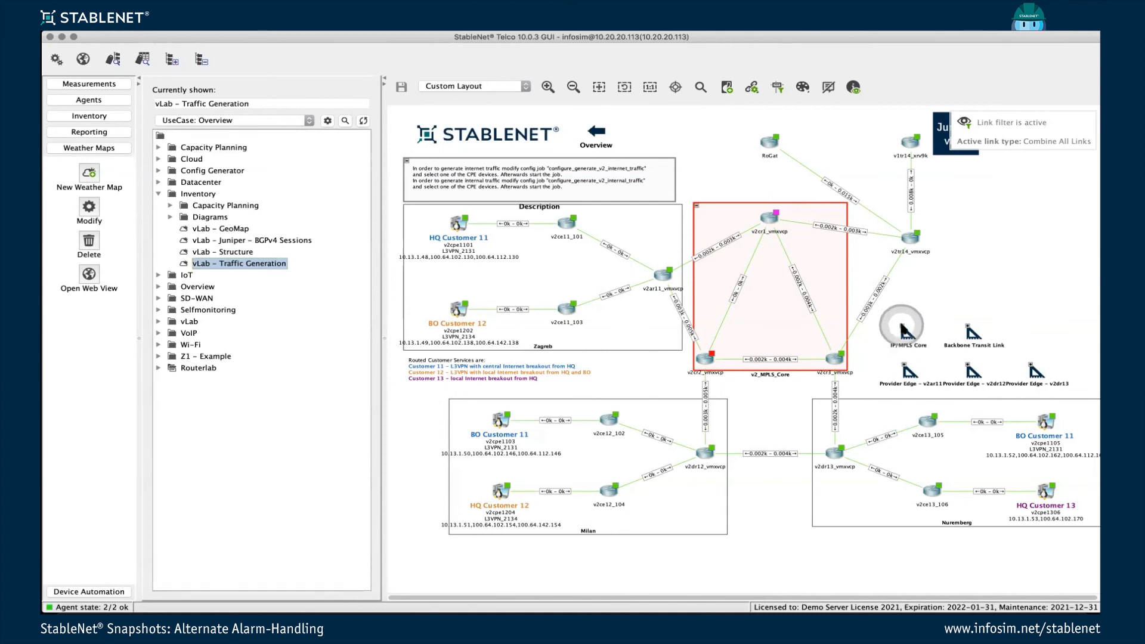
pyautogui.moveTo(902, 328)
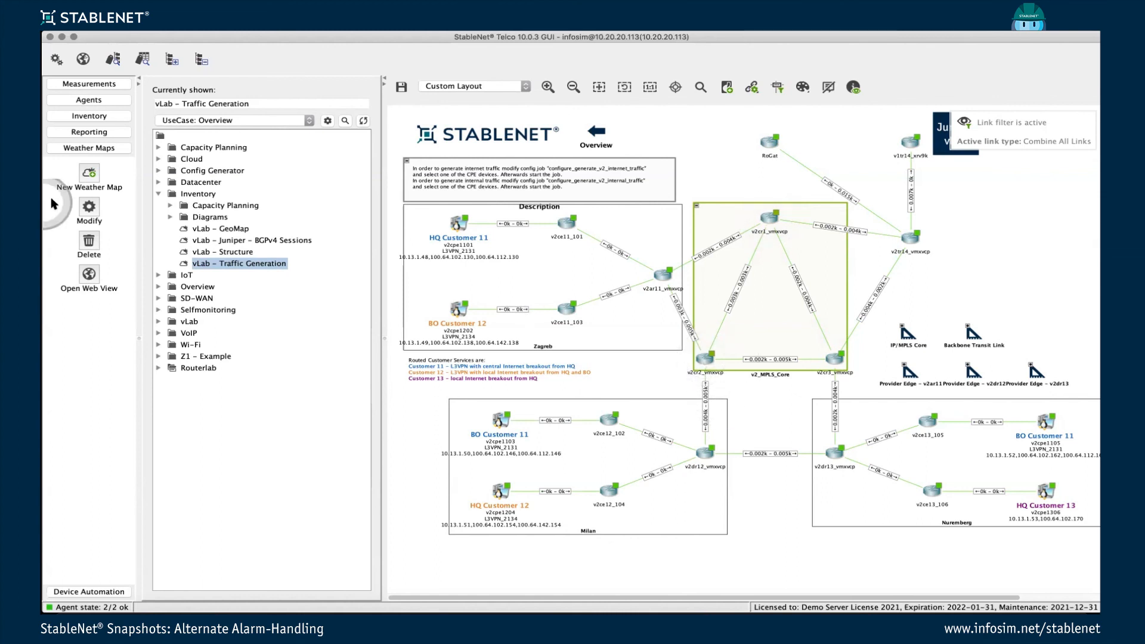
pyautogui.click(90, 83)
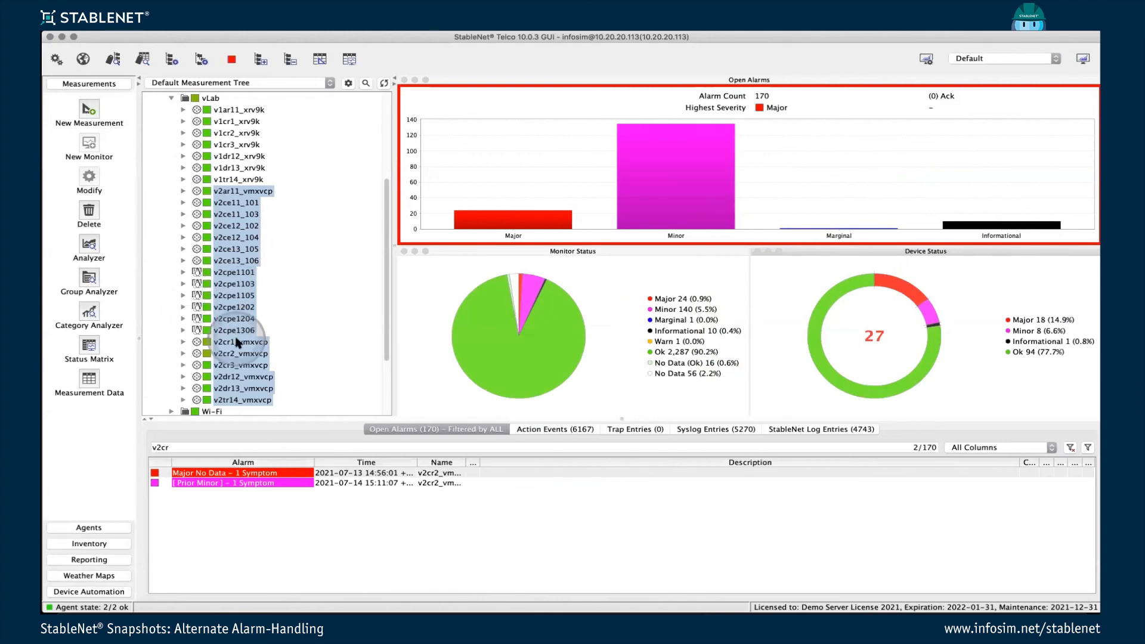
pyautogui.scroll(-3, 262, 292)
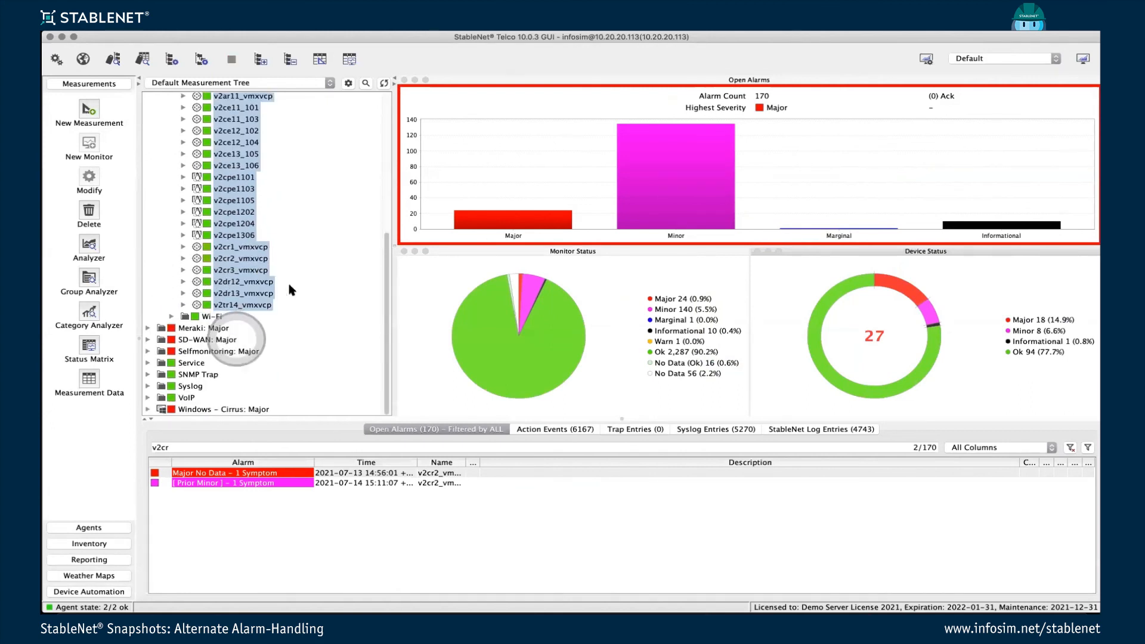
pyautogui.click(184, 247)
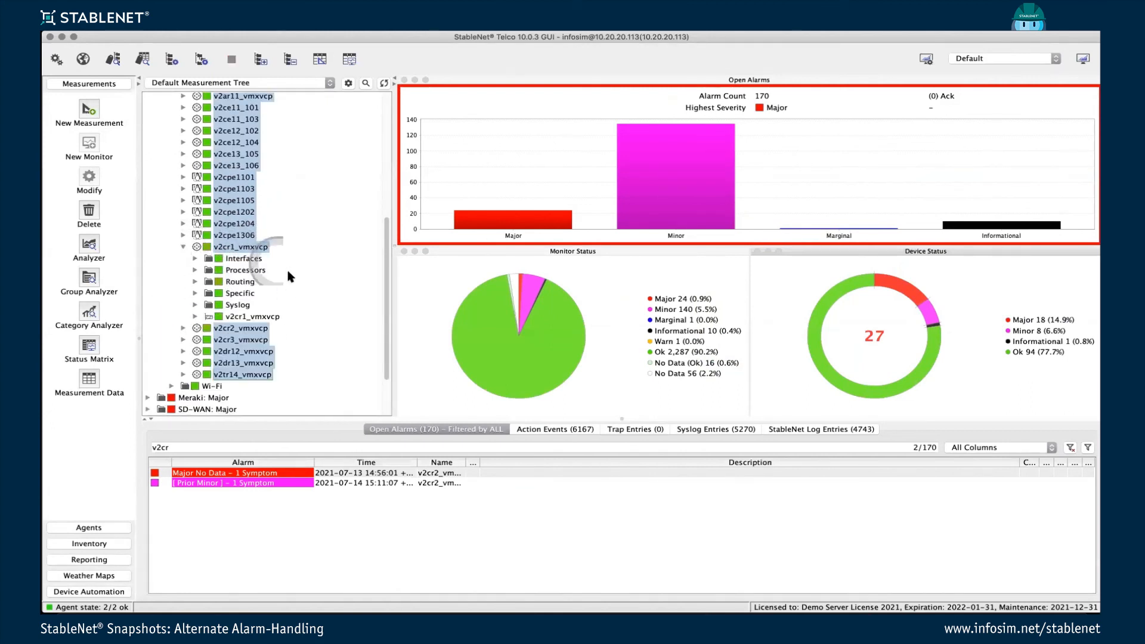
# Examine the open alarms filtered by "v2cr" in the StableNet GUI, and switch back to Firefox.
pyautogui.click(203, 446)
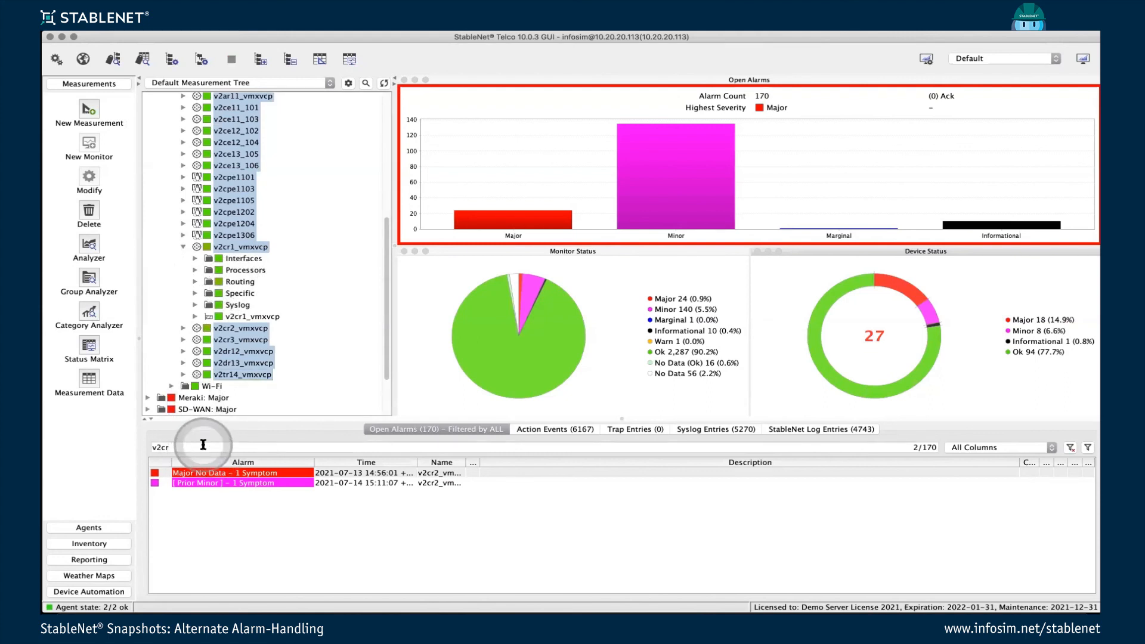
pyautogui.click(222, 488)
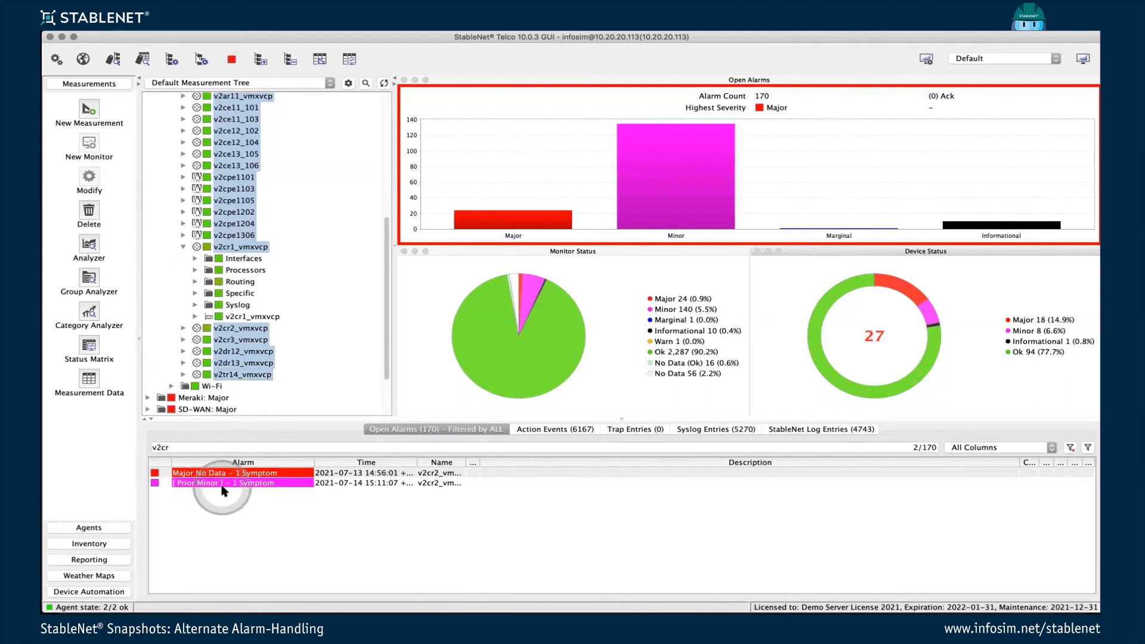
pyautogui.moveTo(309, 609)
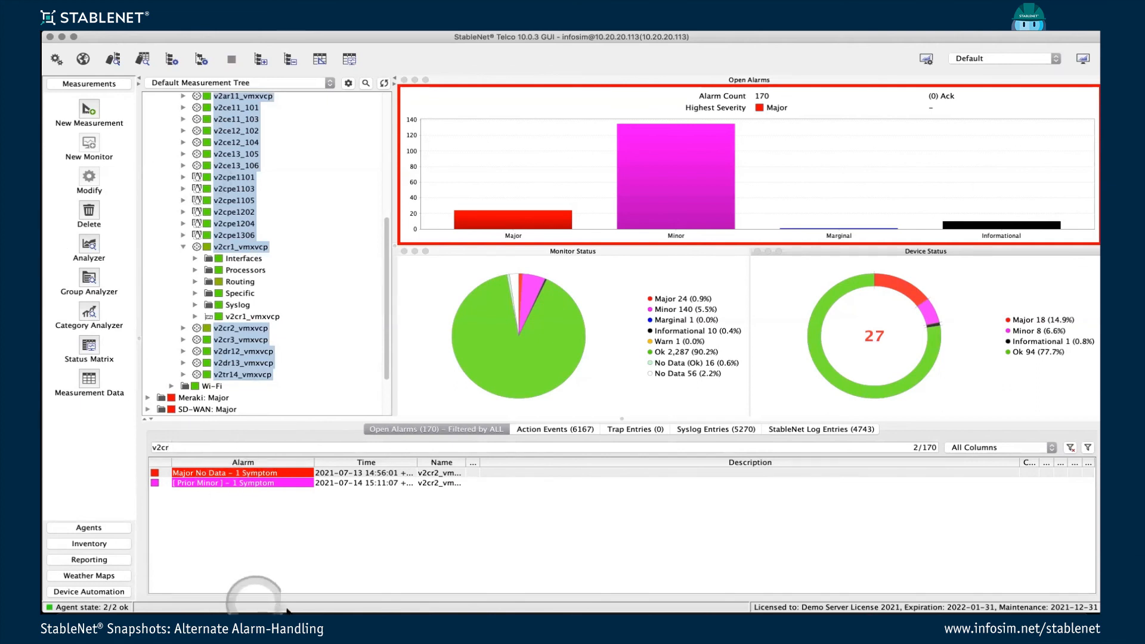
pyautogui.click(273, 610)
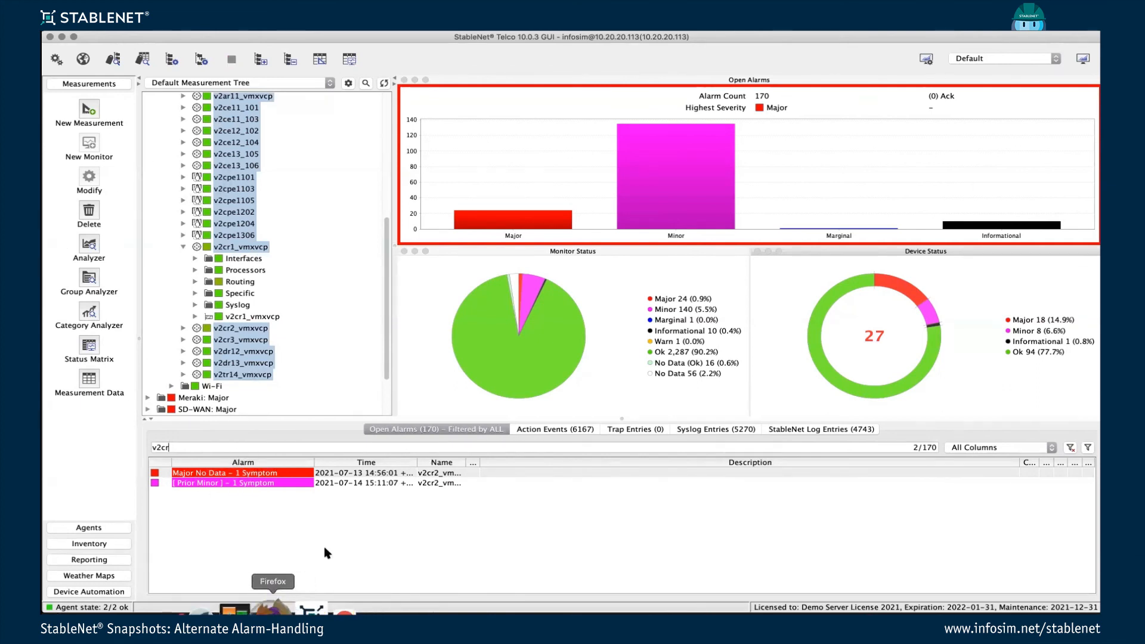